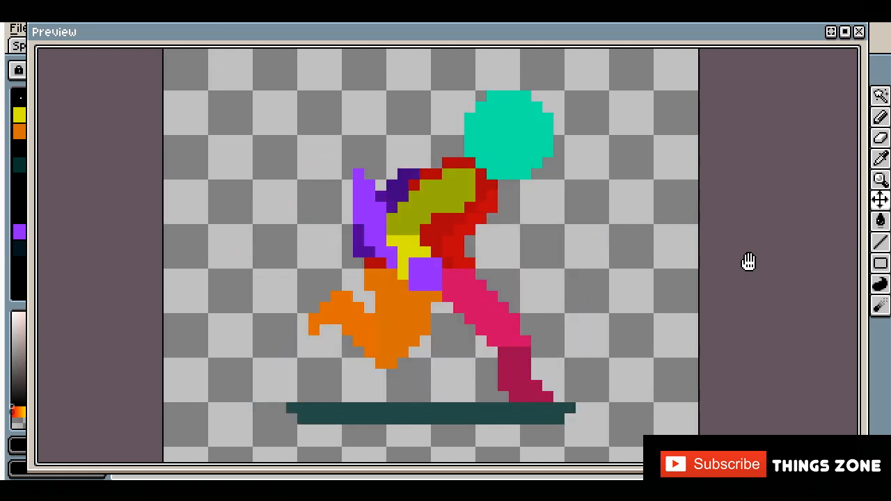
Dock the aa.gif reference beside the Sprite-0003 canvas and widen its view
{"action": "left_click", "coordinate": [50, 144]}
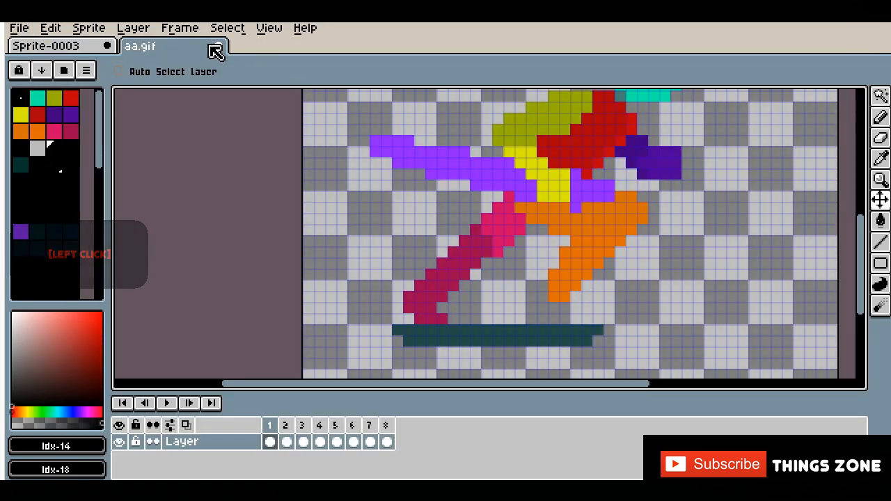
{"action": "left_click_drag", "start_coordinate": [173, 53], "coordinate": [710, 259]}
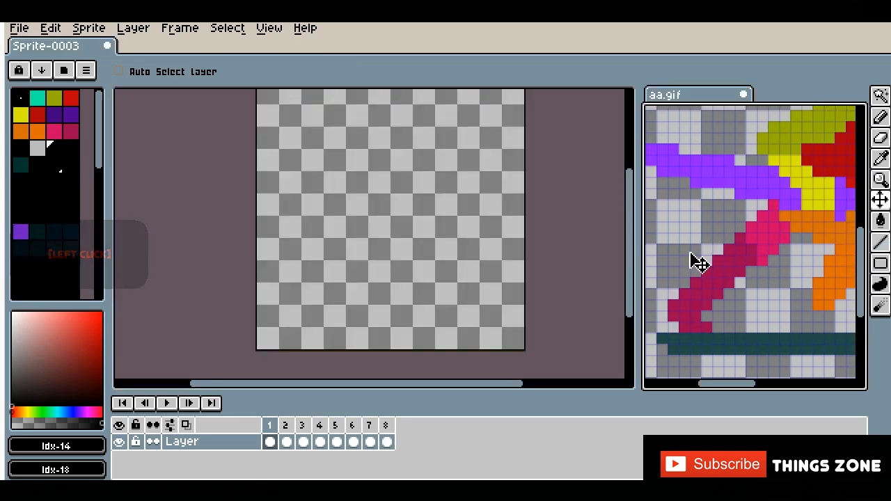
{"action": "left_click_drag", "start_coordinate": [647, 249], "coordinate": [557, 248]}
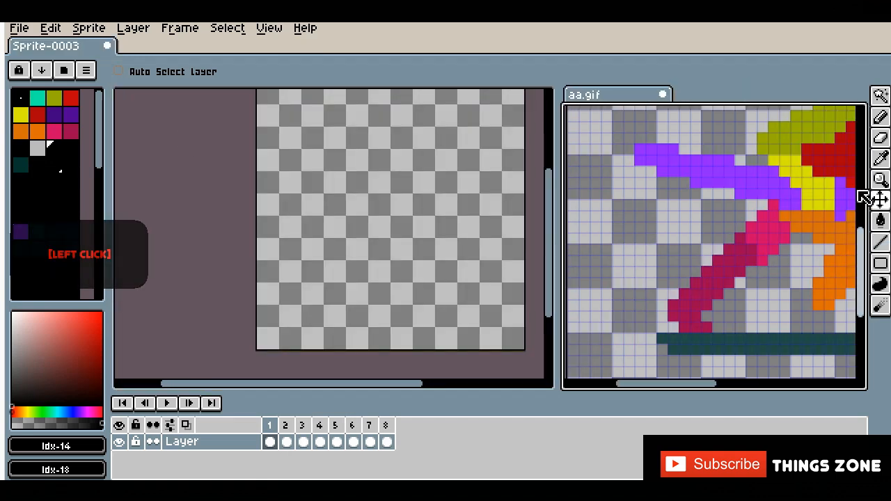
Check the canvas size settings of Sprite-0003 and accept them unchanged
{"action": "left_click", "coordinate": [381, 235]}
{"action": "left_click", "coordinate": [84, 30]}
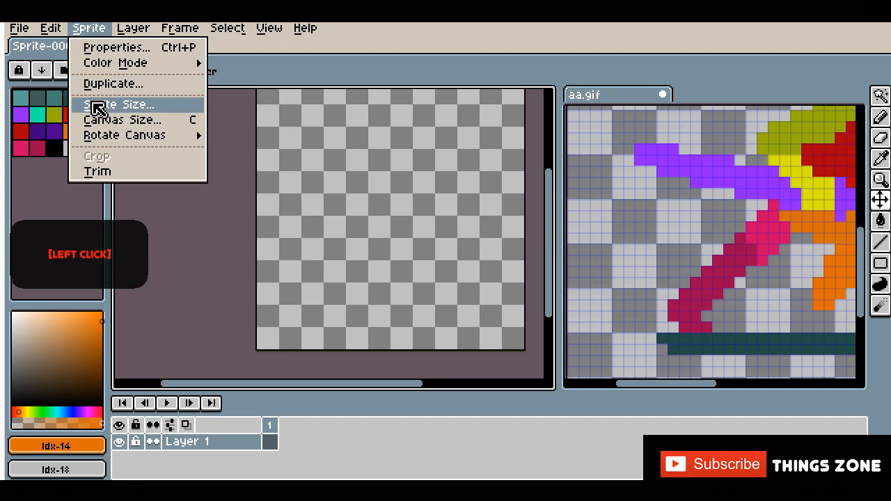
{"action": "left_click", "coordinate": [90, 122]}
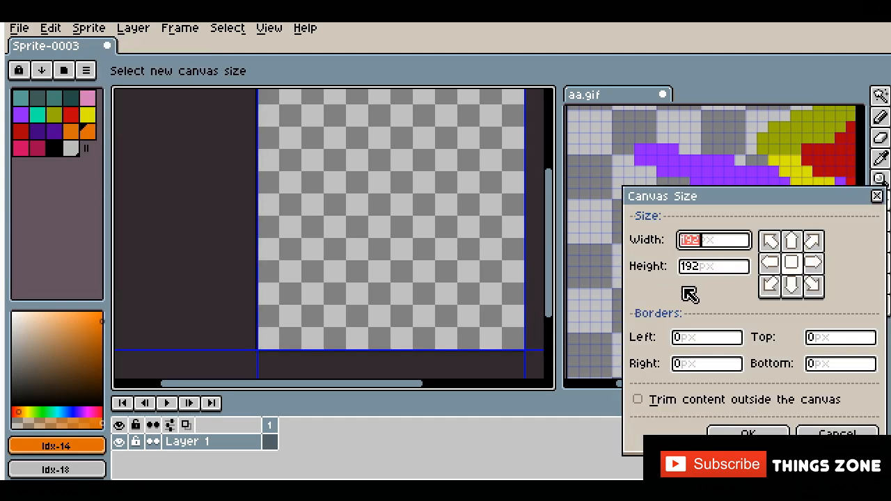
{"action": "left_click", "coordinate": [748, 433]}
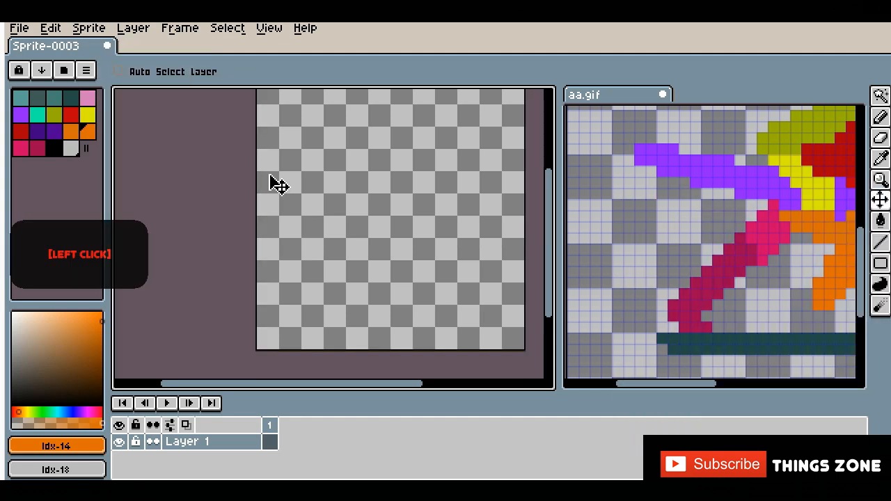
Set the grid of Sprite-0003 to a cell width and height of 4
{"action": "left_click", "coordinate": [268, 31]}
{"action": "mouse_move", "coordinate": [320, 105]}
{"action": "left_click", "coordinate": [483, 104]}
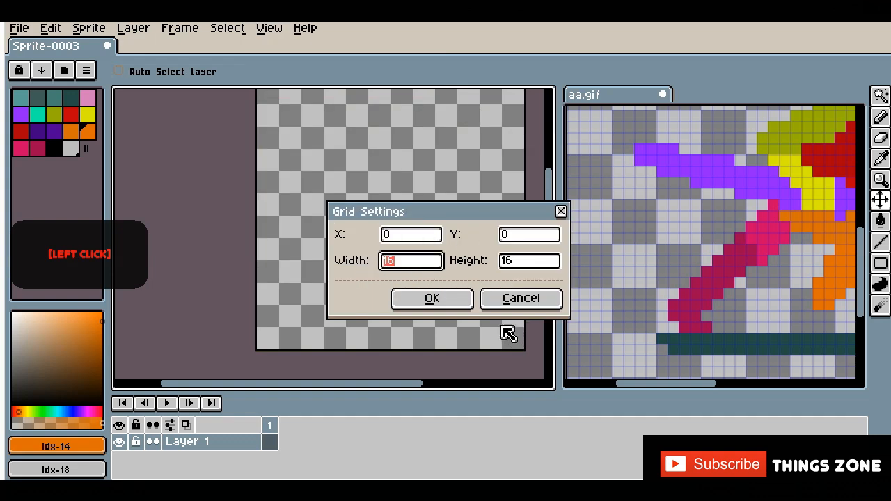
{"action": "type", "text": "4"}
{"action": "left_click", "coordinate": [432, 299]}
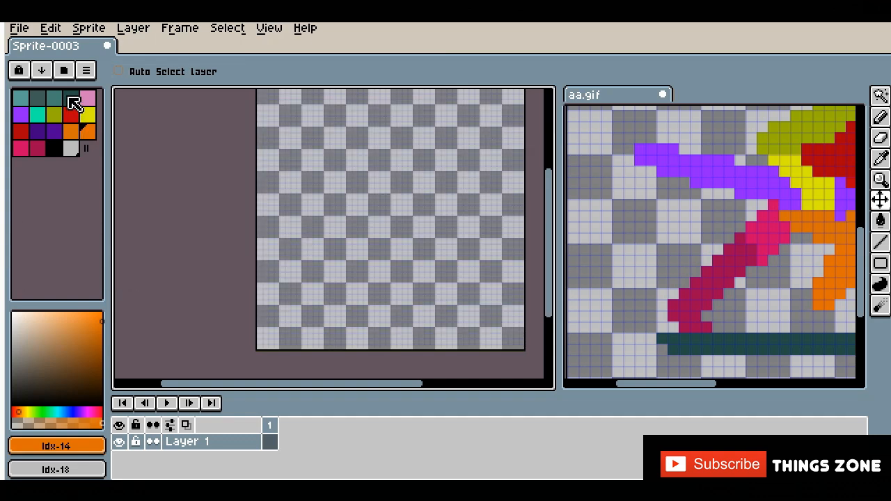
Draw the dark teal ground bar near the canvas's lower edge, about 19 grid cells wide and two high with a shorter lower row
{"action": "left_click", "coordinate": [70, 98]}
{"action": "left_click", "coordinate": [880, 242]}
{"action": "scroll", "coordinate": [349, 271], "scroll_direction": "up", "scroll_amount": 2}
{"action": "scroll", "coordinate": [748, 304], "scroll_direction": "down", "scroll_amount": 2}
{"action": "mouse_move", "coordinate": [295, 277]}
{"action": "left_mouse_down"}
{"action": "mouse_move", "coordinate": [496, 282]}
{"action": "mouse_move", "coordinate": [224, 288]}
{"action": "left_mouse_up"}
{"action": "scroll", "coordinate": [471, 291], "scroll_direction": "up", "scroll_amount": 2}
{"action": "left_click", "coordinate": [880, 137]}
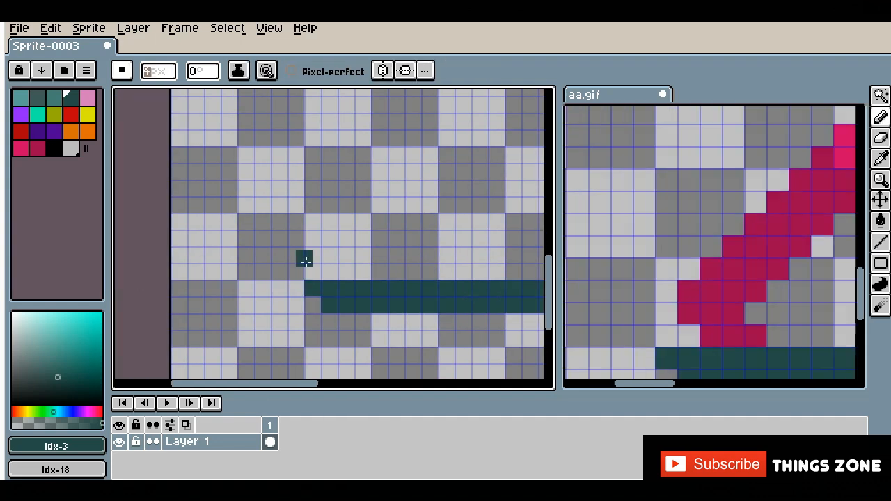
Draw the slanted rear leg above the ground bar, with a crimson foot and shin and a brighter pink thigh, matching aa.gif
{"action": "left_click", "coordinate": [33, 147]}
{"action": "left_click_drag", "start_coordinate": [341, 271], "coordinate": [388, 271]}
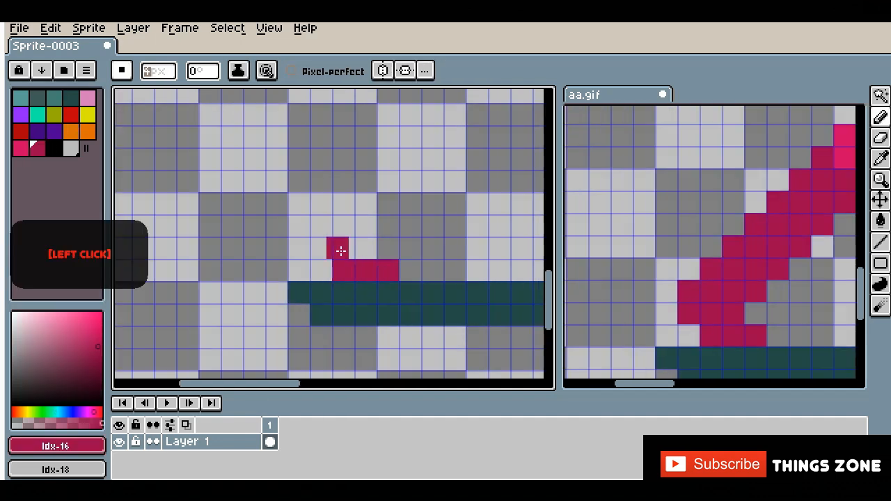
{"action": "left_click_drag", "start_coordinate": [432, 223], "coordinate": [366, 181]}
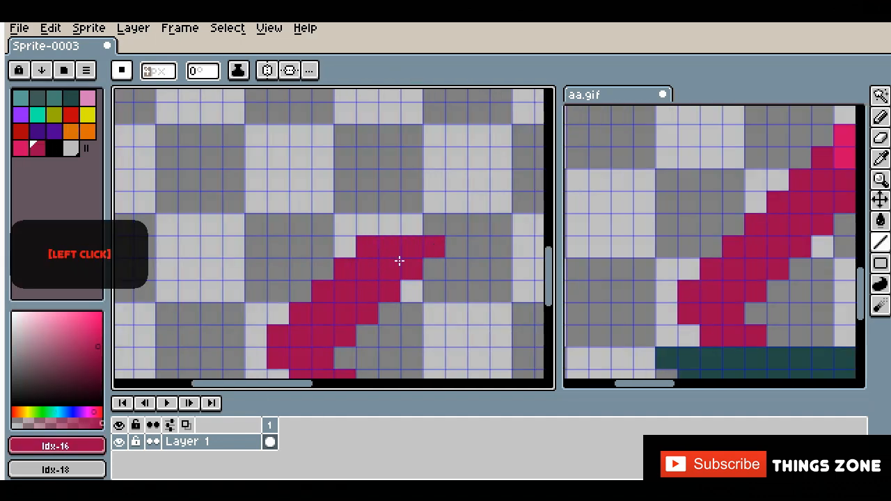
{"action": "scroll", "coordinate": [828, 150], "scroll_direction": "up", "scroll_amount": 1}
{"action": "scroll", "coordinate": [390, 334], "scroll_direction": "down", "scroll_amount": 1}
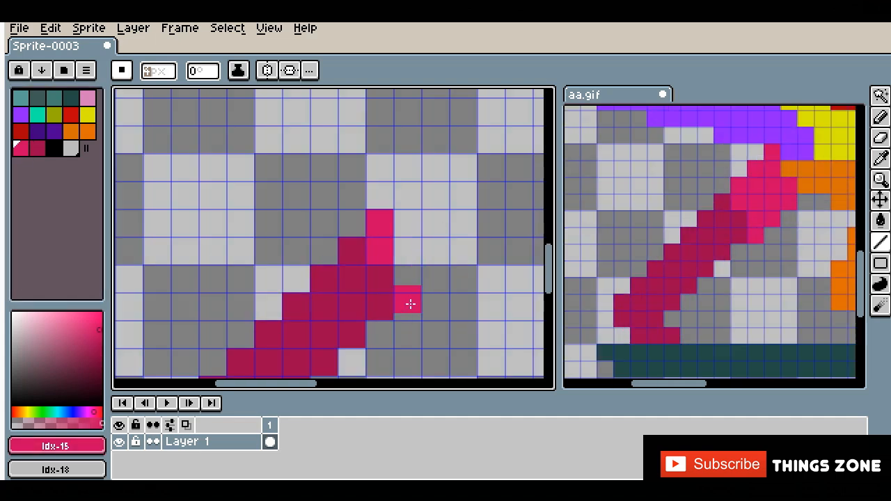
{"action": "left_click_drag", "start_coordinate": [408, 302], "coordinate": [440, 173]}
Draw the orange front leg extending from the pink thigh and bending down at the knee, as in the reference
{"action": "left_click", "coordinate": [345, 260]}
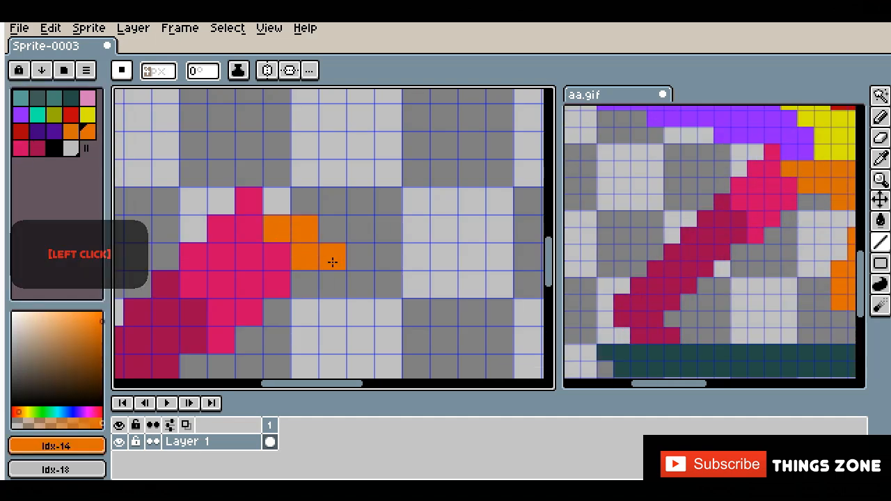
{"action": "left_click_drag", "start_coordinate": [388, 239], "coordinate": [416, 285]}
{"action": "left_click_drag", "start_coordinate": [396, 286], "coordinate": [473, 287]}
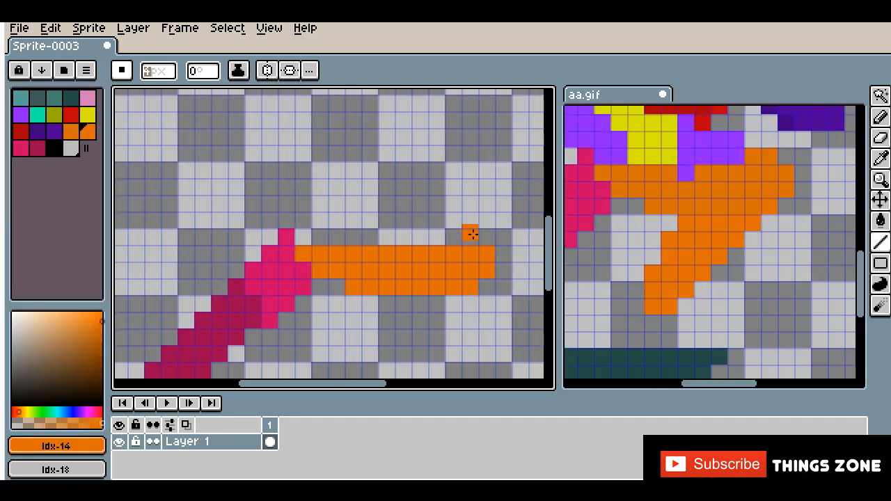
{"action": "left_click", "coordinate": [412, 337]}
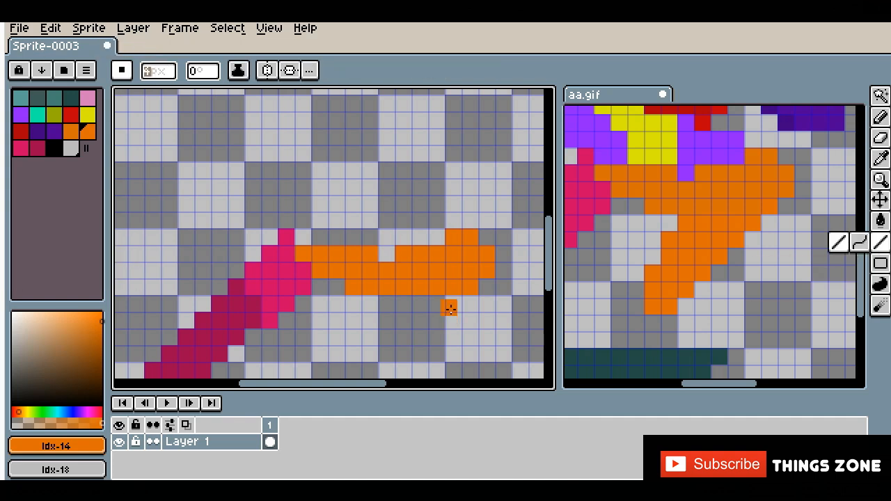
{"action": "key", "text": "ctrl+z"}
{"action": "scroll", "coordinate": [371, 341], "scroll_direction": "down", "scroll_amount": 3}
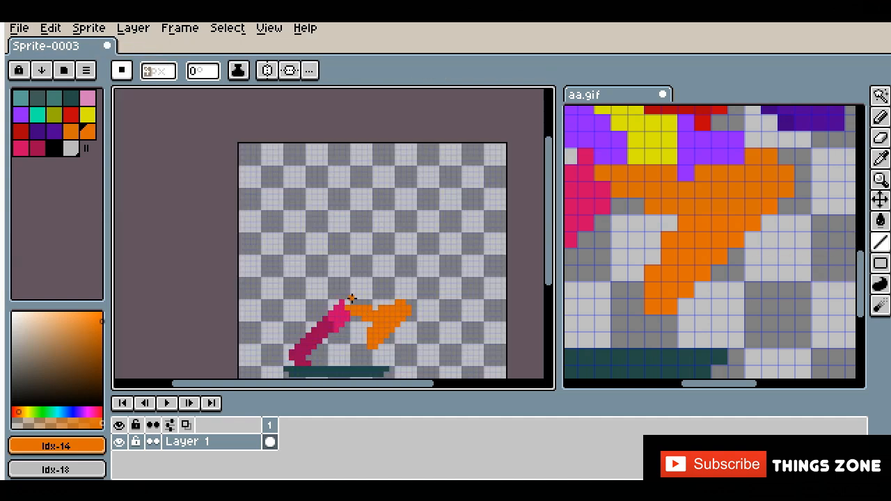
Draw the yellow waist above the orange thigh, stepping up and back toward the upper body
{"action": "scroll", "coordinate": [344, 301], "scroll_direction": "up", "scroll_amount": 3}
{"action": "left_click", "coordinate": [87, 115]}
{"action": "scroll", "coordinate": [421, 303], "scroll_direction": "up", "scroll_amount": 1}
{"action": "left_click_drag", "start_coordinate": [421, 304], "coordinate": [377, 304]}
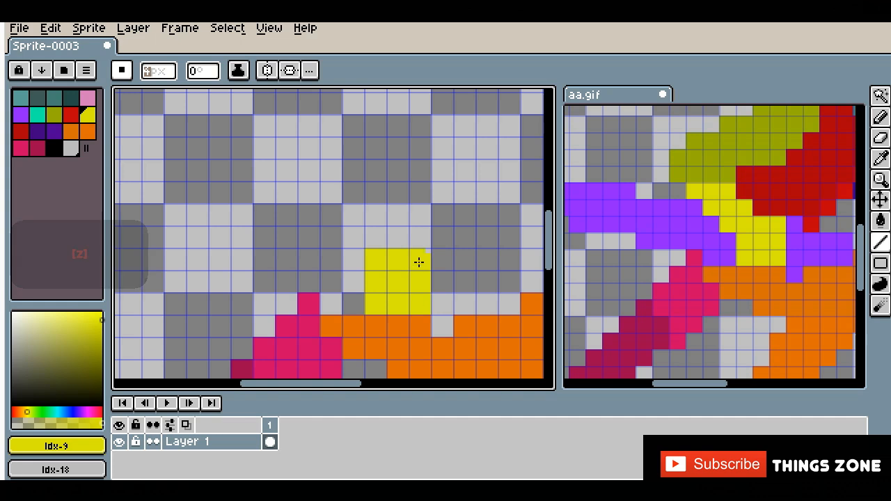
{"action": "left_click_drag", "start_coordinate": [353, 215], "coordinate": [309, 215]}
Draw the long purple shape trailing back from the yellow waist in stepped rows, as in the reference
{"action": "left_click", "coordinate": [21, 115]}
{"action": "left_click_drag", "start_coordinate": [351, 306], "coordinate": [331, 305]}
{"action": "left_click_drag", "start_coordinate": [242, 282], "coordinate": [354, 283]}
{"action": "left_click_drag", "start_coordinate": [153, 261], "coordinate": [332, 264]}
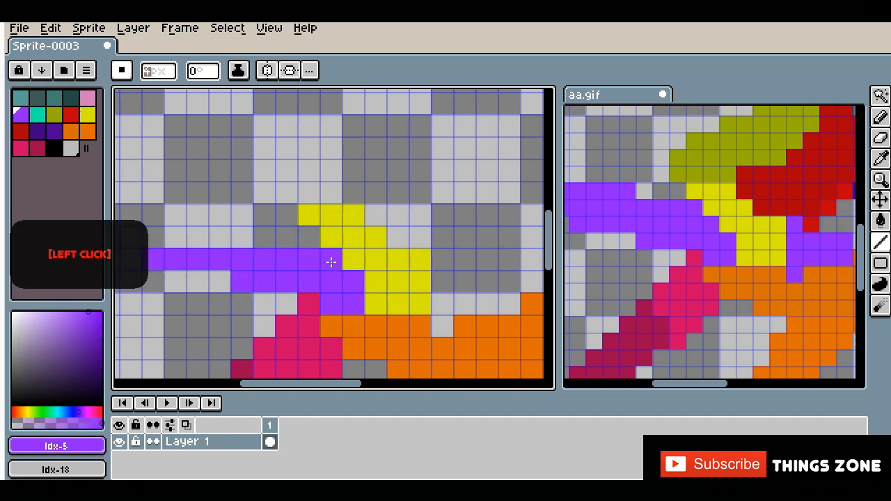
{"action": "scroll", "coordinate": [332, 265], "scroll_direction": "down", "scroll_amount": 1}
{"action": "scroll", "coordinate": [636, 307], "scroll_direction": "down", "scroll_amount": 1}
{"action": "left_click_drag", "start_coordinate": [216, 258], "coordinate": [389, 256]}
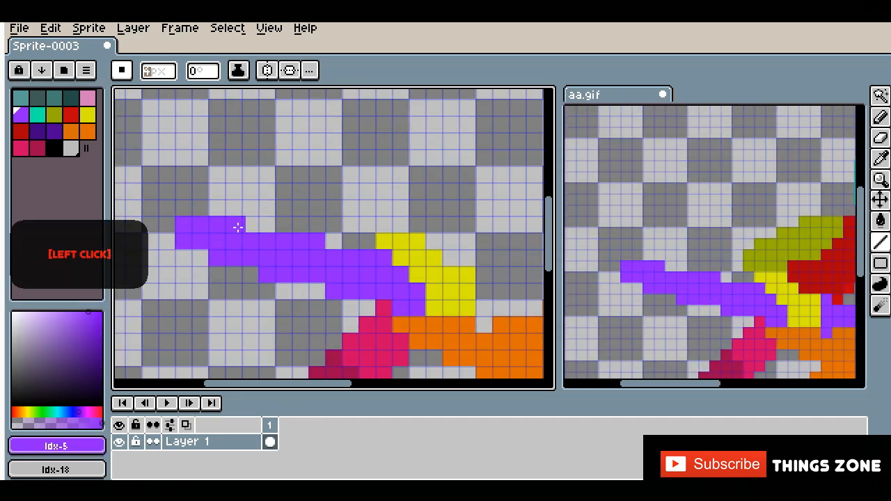
Draw the small purple piece in front of the yellow waist, with one cell overlapping the orange thigh
{"action": "scroll", "coordinate": [232, 227], "scroll_direction": "down", "scroll_amount": 1}
{"action": "scroll", "coordinate": [459, 275], "scroll_direction": "up", "scroll_amount": 2}
{"action": "left_click_drag", "start_coordinate": [322, 241], "coordinate": [321, 304]}
{"action": "left_click_drag", "start_coordinate": [342, 281], "coordinate": [387, 281]}
{"action": "left_click_drag", "start_coordinate": [387, 259], "coordinate": [342, 259]}
Draw the torso above the waist with a bright red front edge and a dark red fill
{"action": "left_click", "coordinate": [71, 115]}
{"action": "left_click", "coordinate": [348, 235]}
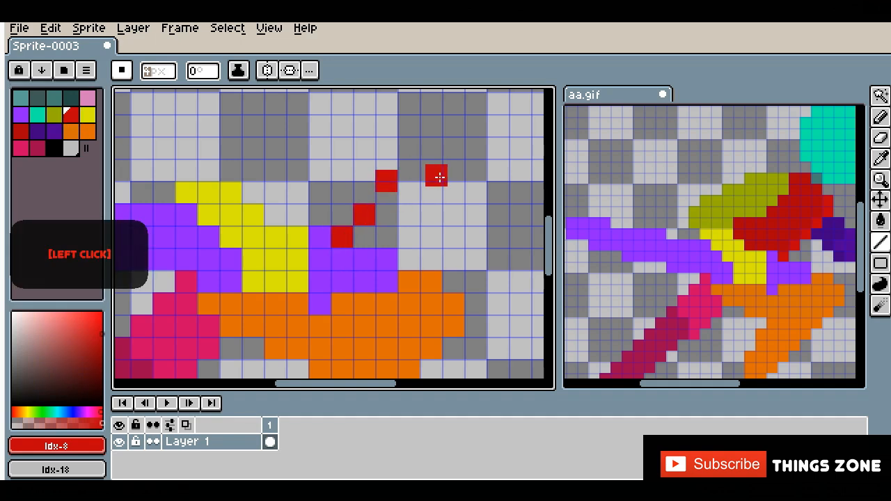
{"action": "left_click", "coordinate": [21, 131]}
{"action": "mouse_move", "coordinate": [343, 216]}
{"action": "left_mouse_down"}
{"action": "mouse_move", "coordinate": [286, 215]}
{"action": "mouse_move", "coordinate": [365, 193]}
{"action": "left_mouse_up"}
{"action": "left_click_drag", "start_coordinate": [235, 172], "coordinate": [387, 170]}
{"action": "mouse_move", "coordinate": [231, 148]}
{"action": "left_mouse_down"}
{"action": "mouse_move", "coordinate": [409, 148]}
{"action": "mouse_move", "coordinate": [215, 203]}
{"action": "left_mouse_up"}
{"action": "left_click_drag", "start_coordinate": [284, 184], "coordinate": [396, 162]}
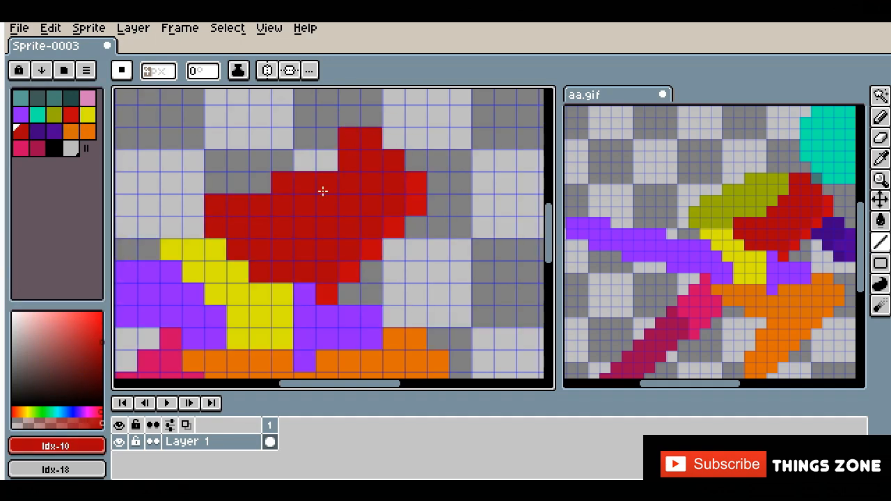
Start the olive back shape with a strip of cells behind the red torso, above the yellow waist
{"action": "scroll", "coordinate": [348, 196], "scroll_direction": "down", "scroll_amount": 4}
{"action": "left_click", "coordinate": [54, 115]}
{"action": "scroll", "coordinate": [320, 213], "scroll_direction": "up", "scroll_amount": 4}
{"action": "left_click_drag", "start_coordinate": [314, 239], "coordinate": [248, 239]}
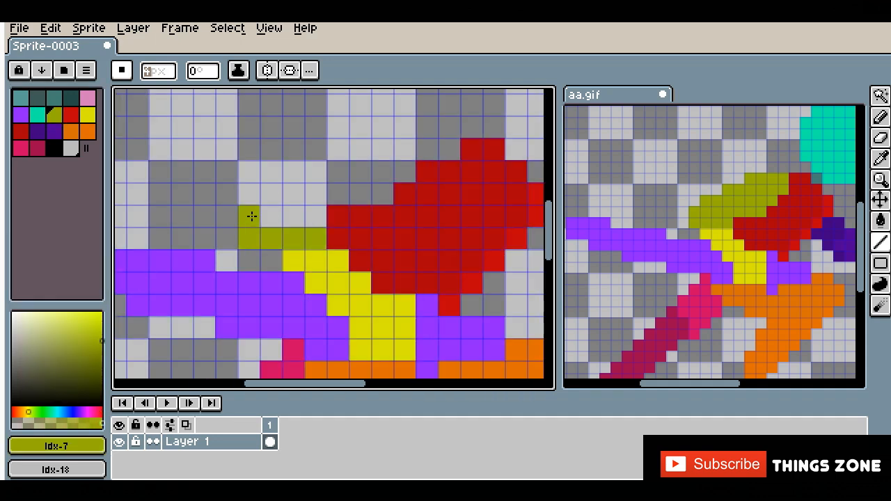
{"action": "scroll", "coordinate": [284, 180], "scroll_direction": "down", "scroll_amount": 1}
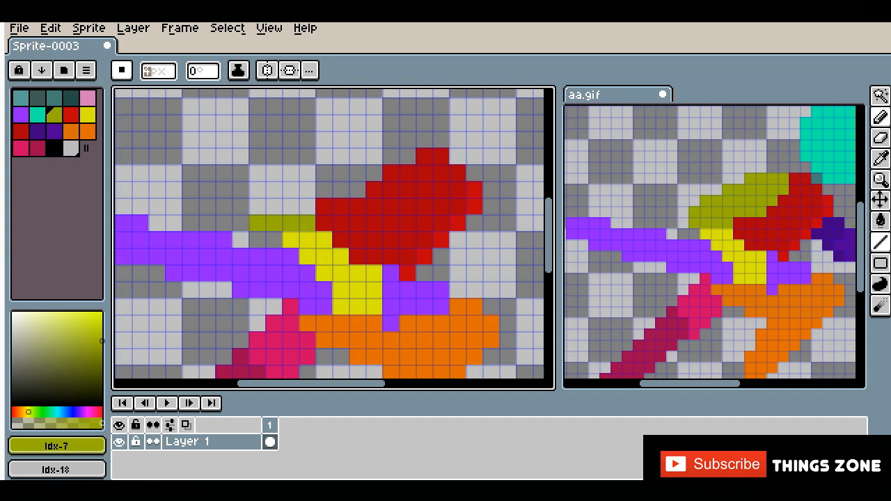
Remove the upper part of the dark red torso and redraw it in stepped rows
{"action": "left_click", "coordinate": [880, 138]}
{"action": "left_click_drag", "start_coordinate": [432, 156], "coordinate": [449, 202]}
{"action": "key", "text": "ctrl+z"}
{"action": "left_click", "coordinate": [880, 242]}
{"action": "left_click", "coordinate": [21, 132]}
{"action": "scroll", "coordinate": [359, 187], "scroll_direction": "up", "scroll_amount": 1}
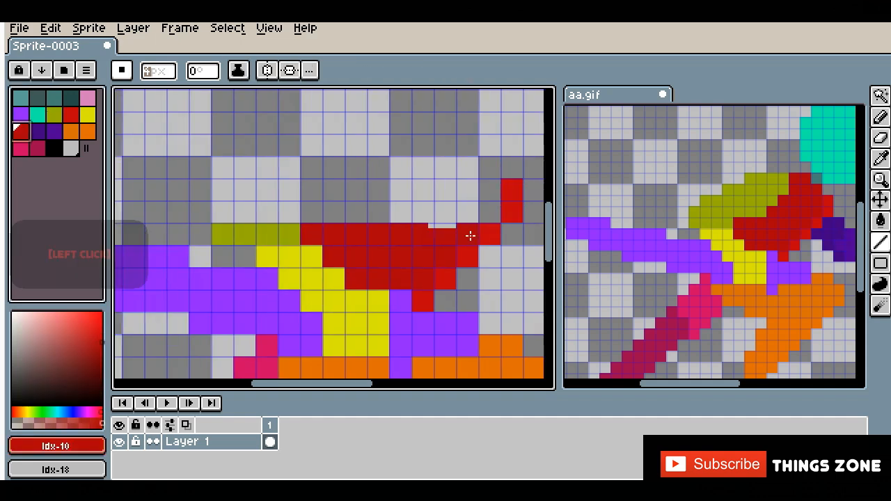
{"action": "left_click_drag", "start_coordinate": [311, 213], "coordinate": [489, 213]}
{"action": "left_click_drag", "start_coordinate": [377, 189], "coordinate": [488, 189]}
{"action": "left_click_drag", "start_coordinate": [444, 167], "coordinate": [488, 167]}
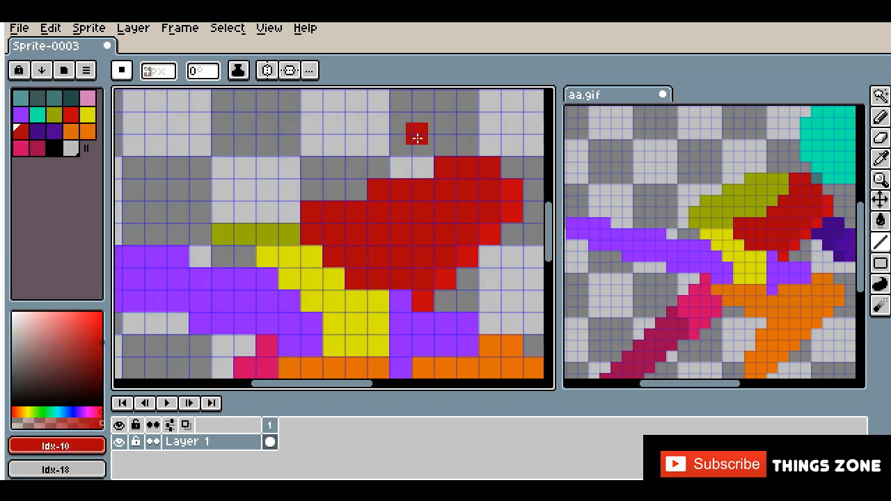
Erase the rearmost column of the red torso and the rearmost cell of the olive strip
{"action": "key", "text": "e"}
{"action": "left_click_drag", "start_coordinate": [306, 211], "coordinate": [311, 235]}
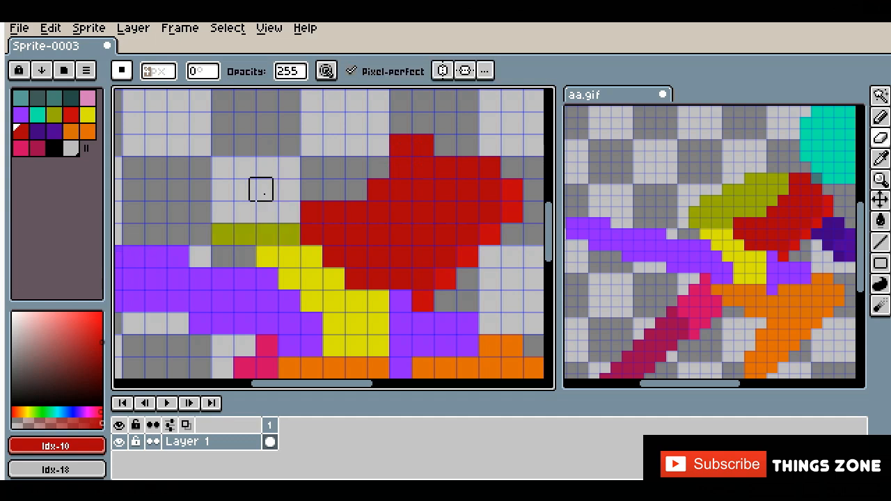
{"action": "left_click", "coordinate": [222, 234]}
Extend the olive shape upward along the rear edge of the red torso
{"action": "left_click", "coordinate": [54, 115]}
{"action": "left_click", "coordinate": [880, 243]}
{"action": "left_click", "coordinate": [311, 236]}
{"action": "key", "text": "ctrl+z"}
{"action": "left_click", "coordinate": [880, 117]}
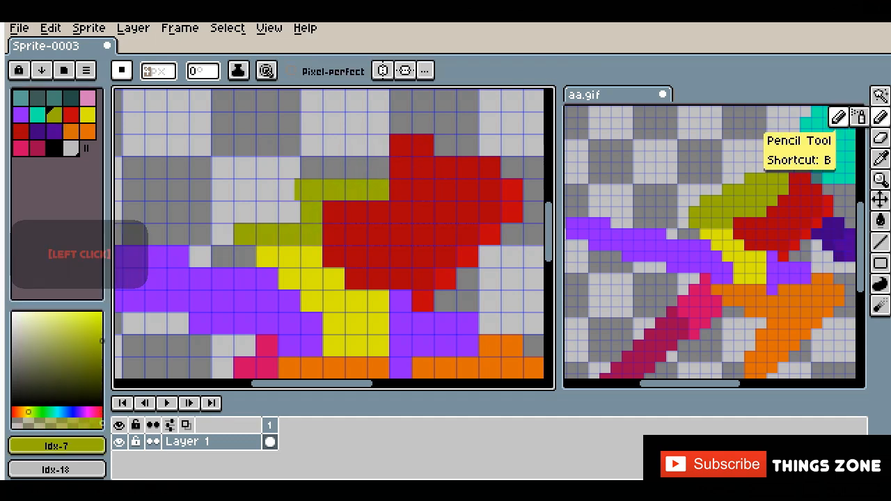
Reshape the top of the red torso by erasing its upper rear cells and adding a two-cell-wide dark red peak farther forward
{"action": "left_click", "coordinate": [881, 138]}
{"action": "left_click_drag", "start_coordinate": [401, 146], "coordinate": [401, 169]}
{"action": "left_click", "coordinate": [21, 132]}
{"action": "left_click", "coordinate": [881, 242]}
{"action": "left_click", "coordinate": [446, 146]}
{"action": "left_click", "coordinate": [468, 144]}
{"action": "left_click_drag", "start_coordinate": [467, 123], "coordinate": [445, 123]}
{"action": "left_click", "coordinate": [881, 138]}
{"action": "left_click", "coordinate": [423, 146]}
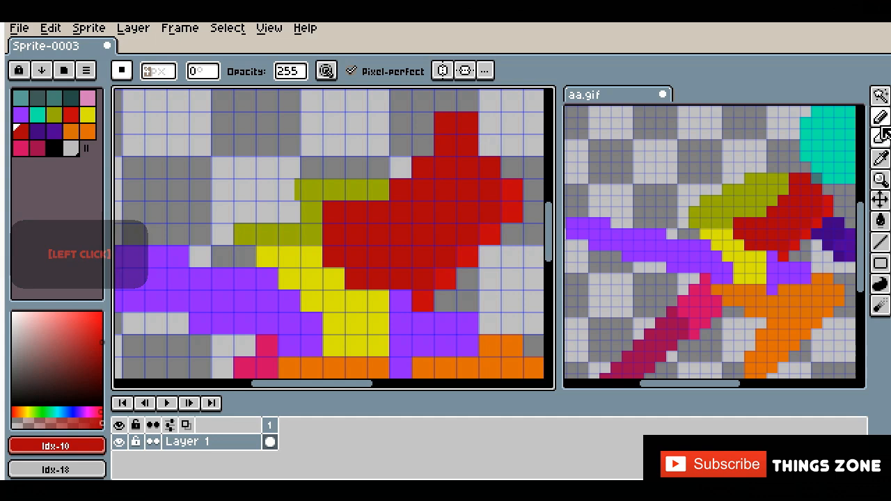
Fill the olive back up to the red torso's stepped edge, and erase the top row of both shapes
{"action": "left_click", "coordinate": [880, 243]}
{"action": "left_click", "coordinate": [55, 115]}
{"action": "left_click_drag", "start_coordinate": [245, 212], "coordinate": [289, 212]}
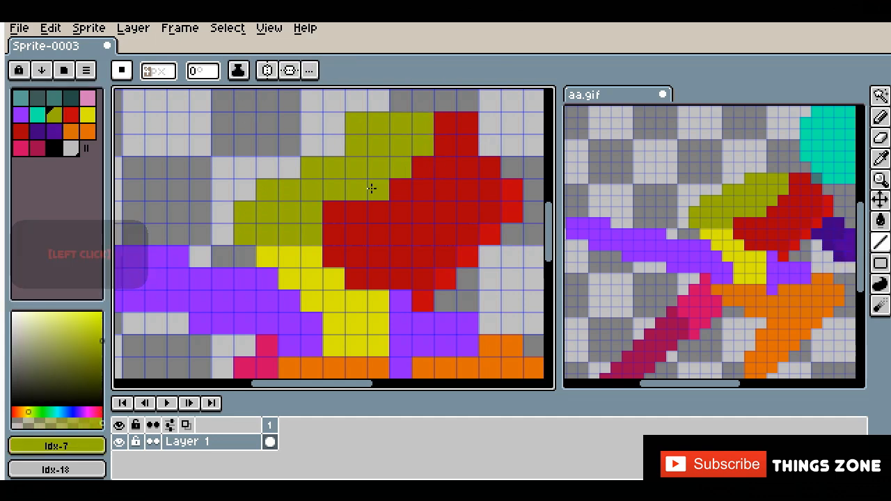
{"action": "left_click", "coordinate": [880, 138]}
{"action": "left_click", "coordinate": [880, 242]}
{"action": "left_click_drag", "start_coordinate": [356, 212], "coordinate": [334, 211]}
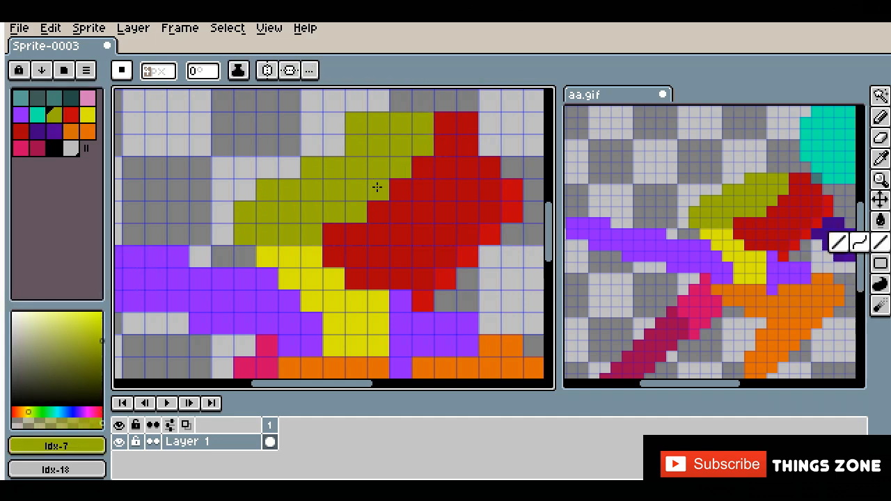
{"action": "left_click", "coordinate": [881, 138]}
{"action": "left_click_drag", "start_coordinate": [468, 123], "coordinate": [356, 123]}
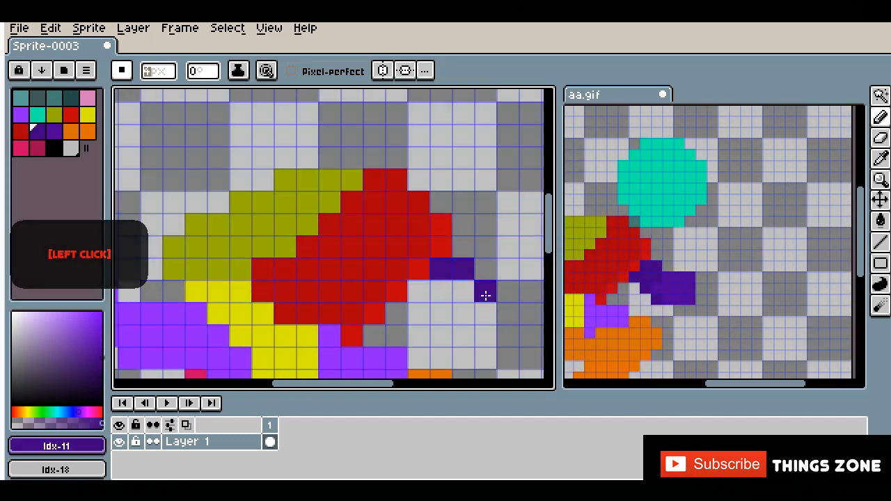
Draw the front arm in two dark purple shades, reaching forward from the lower front edge of the red torso
{"action": "left_click", "coordinate": [418, 290]}
{"action": "left_click", "coordinate": [880, 242]}
{"action": "left_click_drag", "start_coordinate": [485, 292], "coordinate": [463, 314]}
{"action": "mouse_move", "coordinate": [507, 292]}
{"action": "left_mouse_down"}
{"action": "mouse_move", "coordinate": [485, 336]}
{"action": "mouse_move", "coordinate": [510, 328]}
{"action": "left_mouse_up"}
{"action": "scroll", "coordinate": [452, 305], "scroll_direction": "down", "scroll_amount": 1}
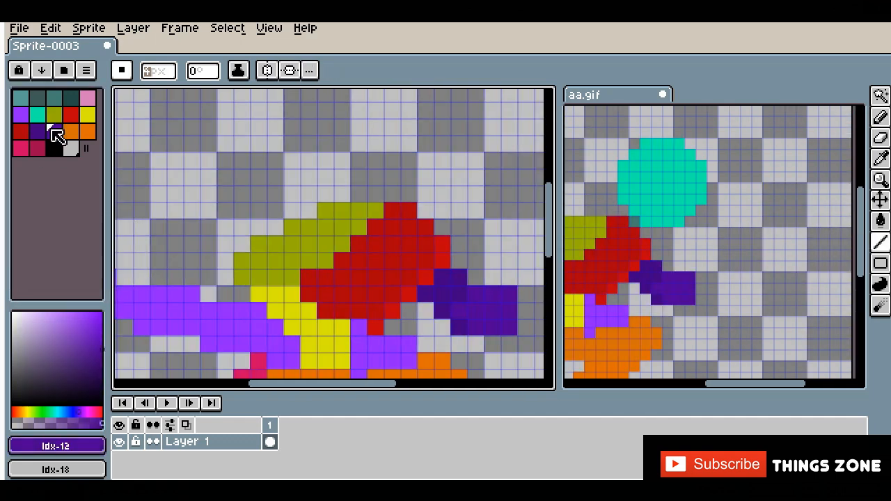
Draw the round turquoise head above the front of the torso, following the reference
{"action": "left_click", "coordinate": [38, 115]}
{"action": "left_click_drag", "start_coordinate": [444, 212], "coordinate": [477, 216]}
{"action": "left_click_drag", "start_coordinate": [427, 104], "coordinate": [346, 228]}
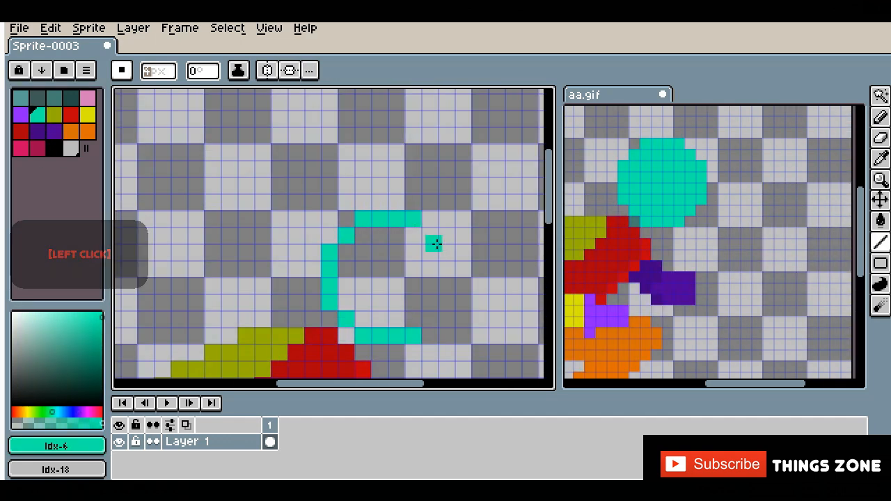
Add an empty second frame and draw a dark teal ground bar about 23 grid cells wide with a shorter lower row
{"action": "right_click", "coordinate": [272, 424]}
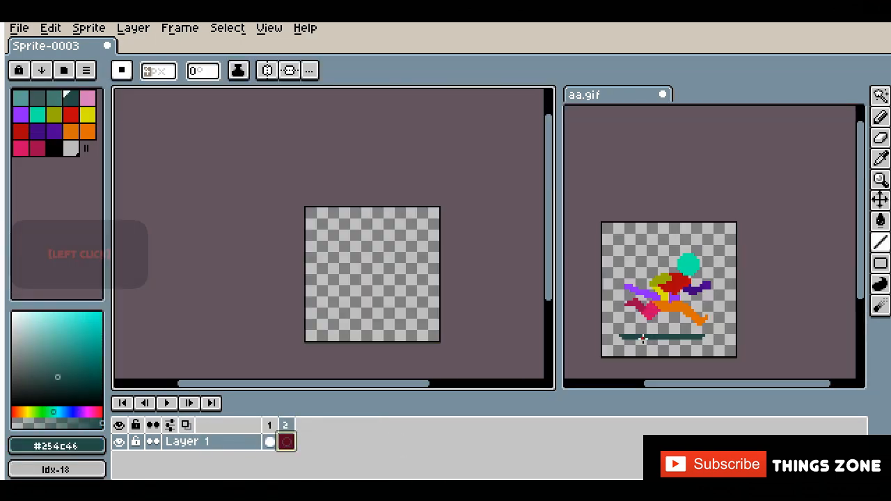
{"action": "left_click", "coordinate": [239, 302]}
{"action": "left_click_drag", "start_coordinate": [484, 302], "coordinate": [258, 307]}
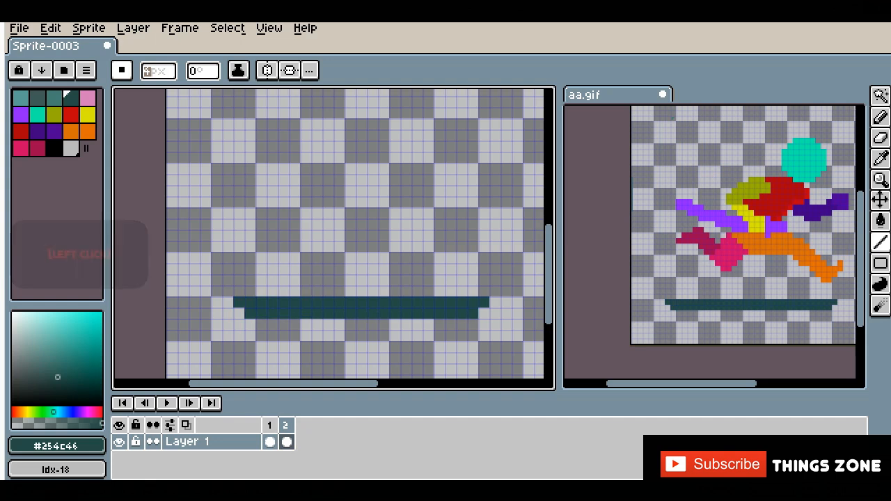
Draw the orange front leg above the ground bar in frame 2 and the pink rear thigh behind it, following the reference
{"action": "left_click", "coordinate": [444, 216]}
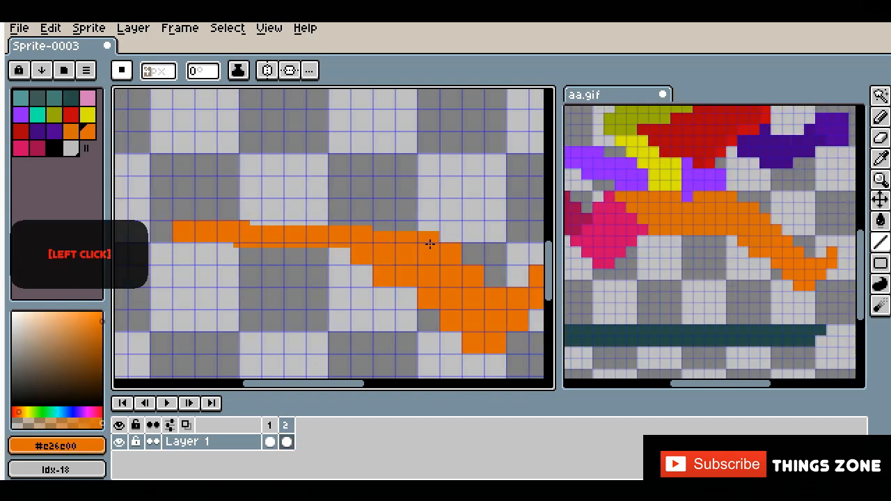
{"action": "scroll", "coordinate": [303, 203], "scroll_direction": "down", "scroll_amount": 1}
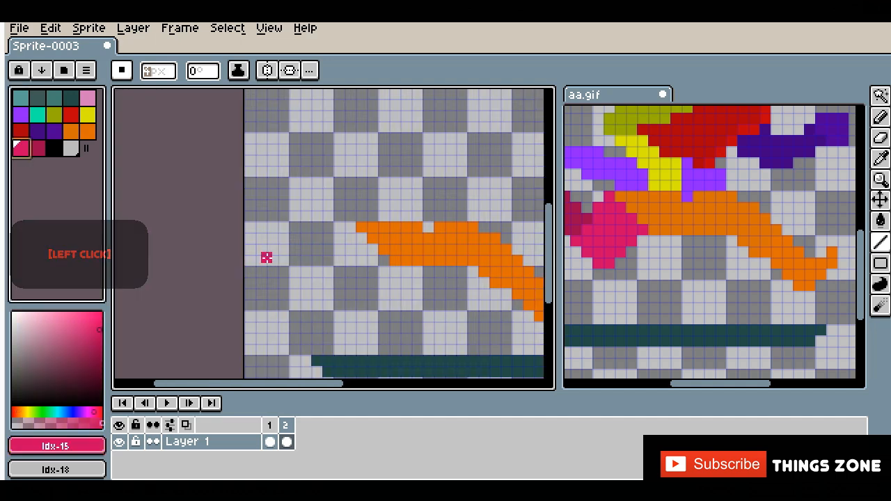
{"action": "scroll", "coordinate": [264, 255], "scroll_direction": "up", "scroll_amount": 1}
{"action": "left_click", "coordinate": [398, 240]}
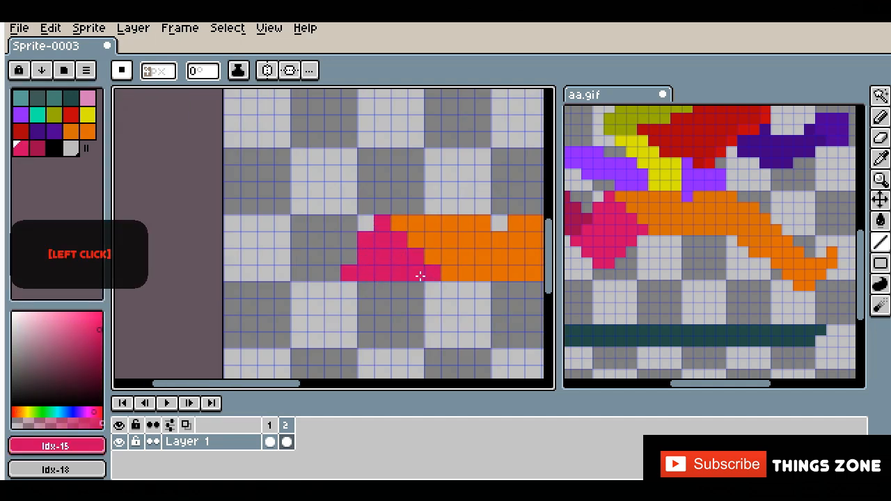
{"action": "left_click", "coordinate": [362, 311]}
{"action": "left_click_drag", "start_coordinate": [366, 323], "coordinate": [383, 322]}
Draw the dark crimson lower rear leg, stepping back and up from the pink thigh to a raised foot
{"action": "scroll", "coordinate": [758, 332], "scroll_direction": "down", "scroll_amount": 1}
{"action": "scroll", "coordinate": [636, 270], "scroll_direction": "up", "scroll_amount": 2}
{"action": "left_click", "coordinate": [38, 148]}
{"action": "left_click", "coordinate": [349, 257]}
{"action": "left_click_drag", "start_coordinate": [333, 274], "coordinate": [315, 274]}
{"action": "scroll", "coordinate": [331, 240], "scroll_direction": "down", "scroll_amount": 3}
{"action": "scroll", "coordinate": [696, 279], "scroll_direction": "down", "scroll_amount": 3}
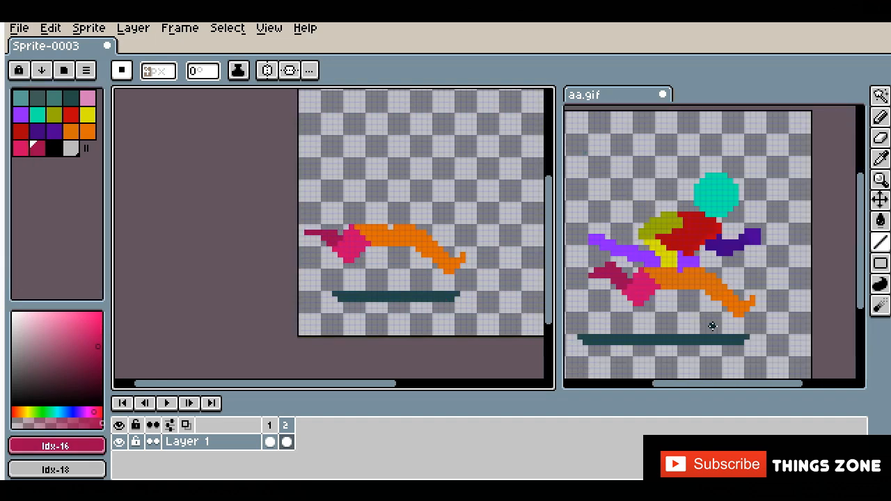
{"action": "scroll", "coordinate": [279, 235], "scroll_direction": "up", "scroll_amount": 3}
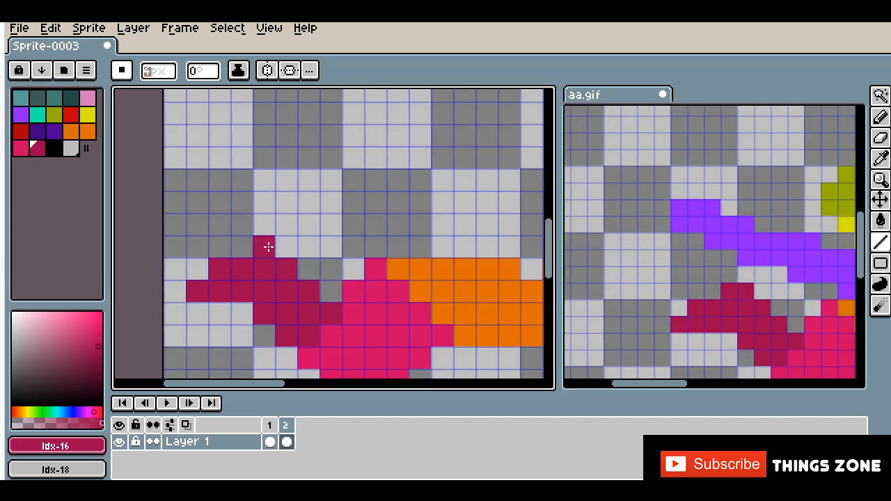
Draw the yellow waist on top of the orange leg, stepping up and backward
{"action": "scroll", "coordinate": [264, 207], "scroll_direction": "down", "scroll_amount": 3}
{"action": "scroll", "coordinate": [661, 278], "scroll_direction": "down", "scroll_amount": 2}
{"action": "scroll", "coordinate": [717, 261], "scroll_direction": "up", "scroll_amount": 1}
{"action": "scroll", "coordinate": [319, 208], "scroll_direction": "up", "scroll_amount": 3}
{"action": "left_click", "coordinate": [87, 115]}
{"action": "left_click_drag", "start_coordinate": [291, 194], "coordinate": [349, 241]}
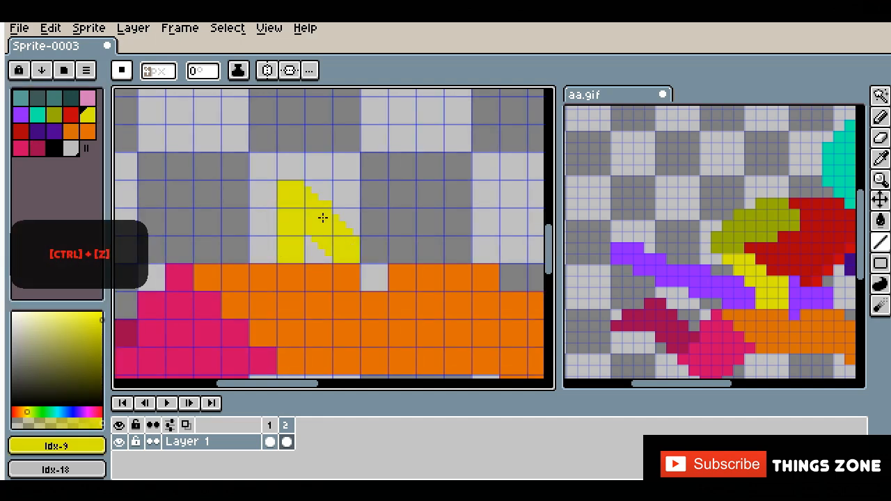
{"action": "left_click_drag", "start_coordinate": [212, 141], "coordinate": [263, 140]}
Draw the light purple shape in front of the yellow waist, with one cell dipping into the orange leg
{"action": "left_click", "coordinate": [21, 115]}
{"action": "left_click_drag", "start_coordinate": [374, 197], "coordinate": [373, 277]}
{"action": "left_click_drag", "start_coordinate": [458, 221], "coordinate": [402, 222]}
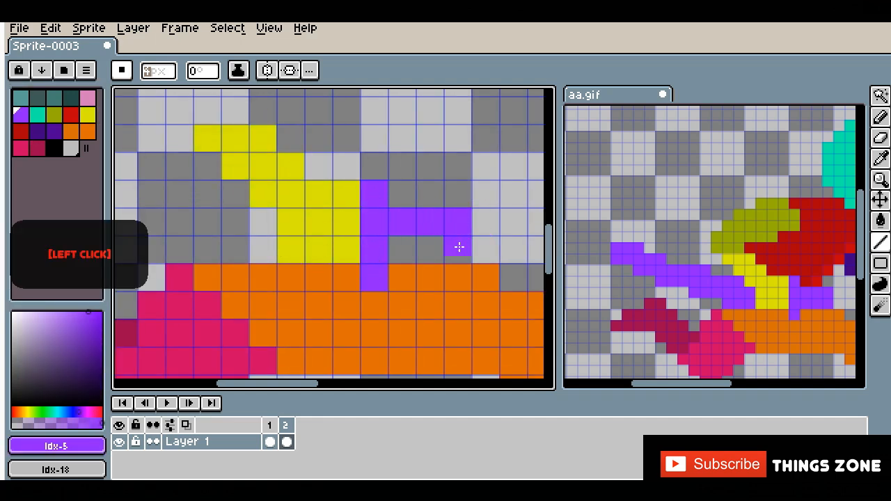
{"action": "left_click_drag", "start_coordinate": [453, 245], "coordinate": [401, 249]}
Draw the light purple back arm as a stepped band rising backward from the yellow waist, following the reference
{"action": "left_click_drag", "start_coordinate": [263, 221], "coordinate": [263, 249]}
{"action": "left_click_drag", "start_coordinate": [235, 193], "coordinate": [235, 249]}
{"action": "left_click_drag", "start_coordinate": [208, 165], "coordinate": [208, 249]}
{"action": "key", "text": "ctrl+z"}
{"action": "scroll", "coordinate": [438, 261], "scroll_direction": "down", "scroll_amount": 3}
{"action": "scroll", "coordinate": [393, 257], "scroll_direction": "up", "scroll_amount": 3}
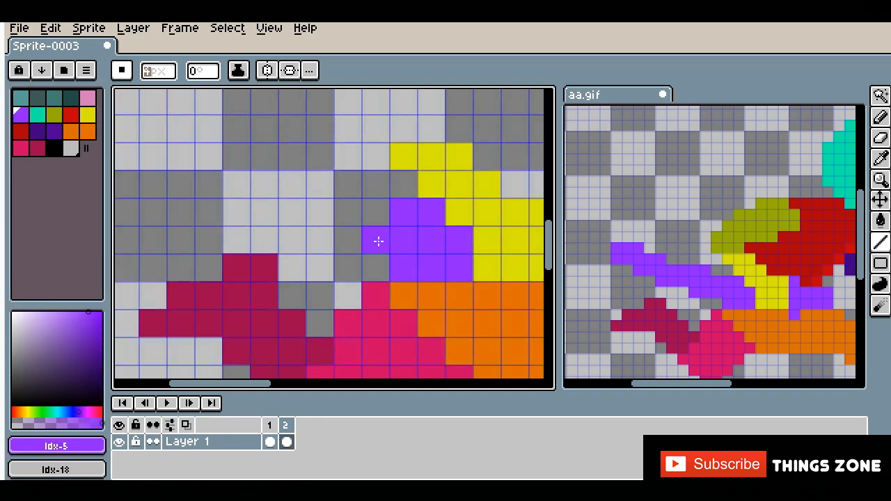
{"action": "left_click_drag", "start_coordinate": [378, 241], "coordinate": [320, 240]}
{"action": "left_click_drag", "start_coordinate": [236, 211], "coordinate": [394, 221]}
{"action": "mouse_move", "coordinate": [348, 184]}
{"action": "left_mouse_down"}
{"action": "mouse_move", "coordinate": [181, 184]}
{"action": "mouse_move", "coordinate": [268, 174]}
{"action": "left_mouse_up"}
{"action": "scroll", "coordinate": [305, 242], "scroll_direction": "down", "scroll_amount": 3}
{"action": "scroll", "coordinate": [287, 231], "scroll_direction": "up", "scroll_amount": 3}
{"action": "left_click_drag", "start_coordinate": [209, 147], "coordinate": [152, 147]}
{"action": "scroll", "coordinate": [268, 297], "scroll_direction": "down", "scroll_amount": 3}
Draw the olive back in stepped rows above the yellow waist
{"action": "left_click", "coordinate": [53, 117]}
{"action": "scroll", "coordinate": [366, 212], "scroll_direction": "up", "scroll_amount": 3}
{"action": "left_click_drag", "start_coordinate": [255, 278], "coordinate": [394, 249]}
{"action": "key", "text": "ctrl+z"}
{"action": "left_click_drag", "start_coordinate": [449, 222], "coordinate": [283, 221]}
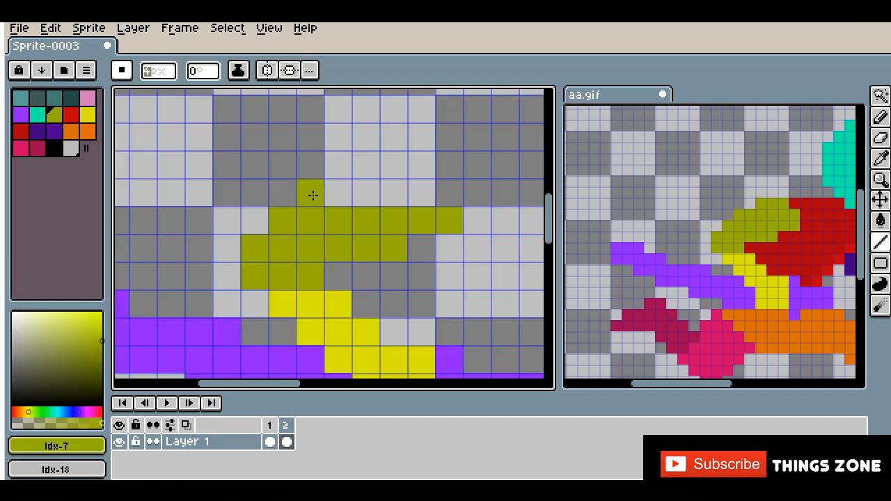
{"action": "left_click_drag", "start_coordinate": [311, 194], "coordinate": [450, 193]}
{"action": "left_click_drag", "start_coordinate": [422, 166], "coordinate": [367, 166]}
{"action": "scroll", "coordinate": [376, 181], "scroll_direction": "down", "scroll_amount": 3}
Draw the dark red torso in rows in front of the olive back, narrowing down over the light purple shape
{"action": "left_click", "coordinate": [21, 132]}
{"action": "scroll", "coordinate": [446, 209], "scroll_direction": "up", "scroll_amount": 2}
{"action": "left_click_drag", "start_coordinate": [470, 222], "coordinate": [379, 219]}
{"action": "left_click_drag", "start_coordinate": [401, 241], "coordinate": [513, 241]}
{"action": "left_click_drag", "start_coordinate": [513, 263], "coordinate": [400, 264]}
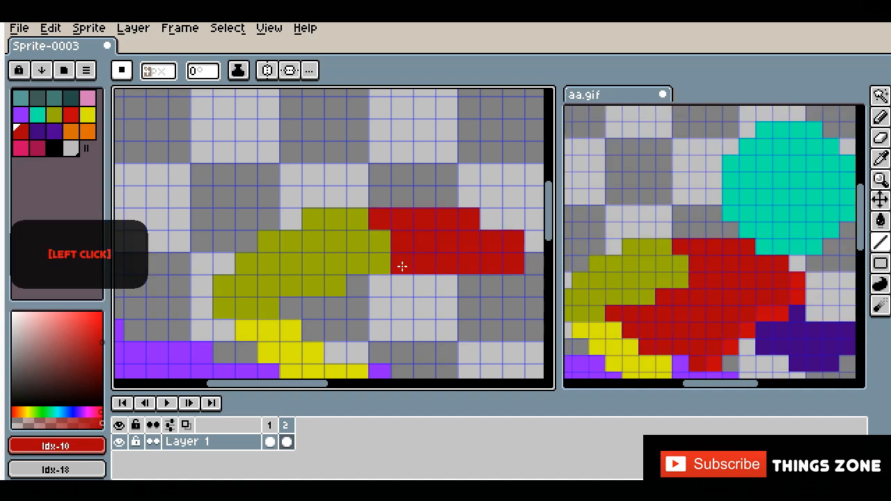
{"action": "left_click_drag", "start_coordinate": [513, 286], "coordinate": [356, 286]}
{"action": "left_click_drag", "start_coordinate": [289, 307], "coordinate": [471, 310]}
{"action": "left_click_drag", "start_coordinate": [311, 330], "coordinate": [450, 332]}
{"action": "left_click", "coordinate": [402, 373]}
Add brighter red cells along the front edge of the torso
{"action": "scroll", "coordinate": [402, 362], "scroll_direction": "down", "scroll_amount": 3}
{"action": "left_click", "coordinate": [71, 115]}
{"action": "scroll", "coordinate": [421, 307], "scroll_direction": "up", "scroll_amount": 3}
{"action": "left_click", "coordinate": [431, 323]}
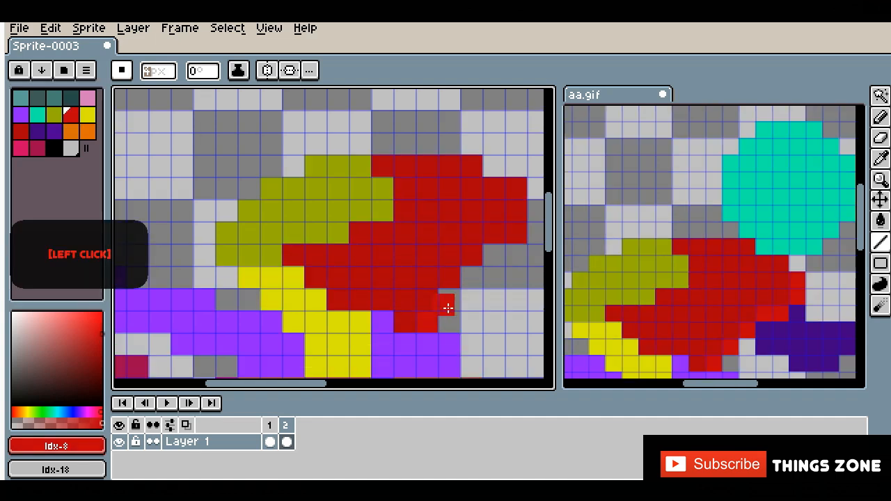
{"action": "left_click_drag", "start_coordinate": [535, 233], "coordinate": [535, 212]}
Outline the front arm below the torso's front edge and fill it with the darker purple
{"action": "scroll", "coordinate": [711, 315], "scroll_direction": "up", "scroll_amount": 3}
{"action": "left_click", "coordinate": [53, 133]}
{"action": "left_click", "coordinate": [39, 132]}
{"action": "scroll", "coordinate": [422, 268], "scroll_direction": "up", "scroll_amount": 2}
{"action": "left_click_drag", "start_coordinate": [395, 234], "coordinate": [395, 318]}
{"action": "left_click_drag", "start_coordinate": [350, 266], "coordinate": [368, 290]}
{"action": "mouse_move", "coordinate": [423, 318]}
{"action": "left_mouse_down"}
{"action": "mouse_move", "coordinate": [455, 266]}
{"action": "mouse_move", "coordinate": [450, 318]}
{"action": "left_mouse_up"}
{"action": "left_click", "coordinate": [54, 133]}
{"action": "left_click", "coordinate": [881, 221]}
{"action": "left_click", "coordinate": [334, 279]}
Draw the end of the front arm in the brighter dark purple shade
{"action": "left_click", "coordinate": [38, 132]}
{"action": "left_click", "coordinate": [880, 243]}
{"action": "scroll", "coordinate": [479, 280], "scroll_direction": "up", "scroll_amount": 1}
{"action": "left_click_drag", "start_coordinate": [350, 214], "coordinate": [420, 217]}
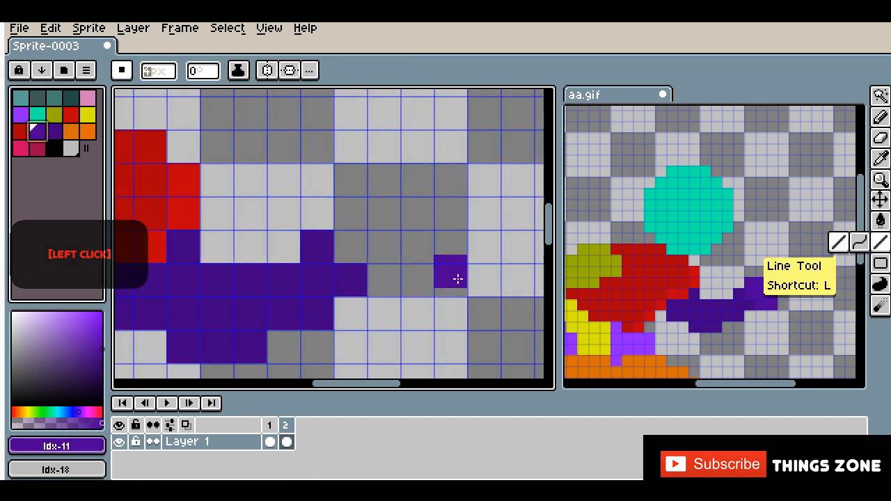
{"action": "scroll", "coordinate": [420, 218], "scroll_direction": "down", "scroll_amount": 3}
Draw the round turquoise head above the front of the torso in frame 2
{"action": "left_click", "coordinate": [38, 116]}
{"action": "left_click_drag", "start_coordinate": [430, 299], "coordinate": [362, 299]}
{"action": "left_click_drag", "start_coordinate": [339, 277], "coordinate": [451, 277]}
{"action": "key", "text": "ctrl+z"}
{"action": "mouse_move", "coordinate": [318, 252]}
{"action": "left_mouse_down"}
{"action": "mouse_move", "coordinate": [472, 255]}
{"action": "mouse_move", "coordinate": [318, 255]}
{"action": "left_mouse_up"}
{"action": "left_click_drag", "start_coordinate": [473, 190], "coordinate": [471, 244]}
{"action": "left_click_drag", "start_coordinate": [317, 236], "coordinate": [317, 188]}
{"action": "left_click_drag", "start_coordinate": [471, 188], "coordinate": [317, 188]}
{"action": "left_click_drag", "start_coordinate": [318, 220], "coordinate": [471, 205]}
{"action": "scroll", "coordinate": [455, 172], "scroll_direction": "down", "scroll_amount": 3}
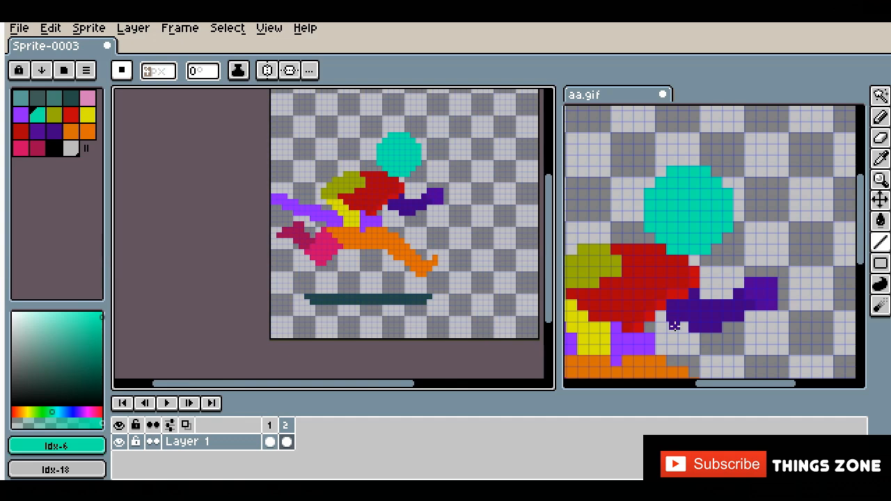
Add an empty third frame and draw a dark teal ground bar with a shorter lower row
{"action": "key", "text": "Delete"}
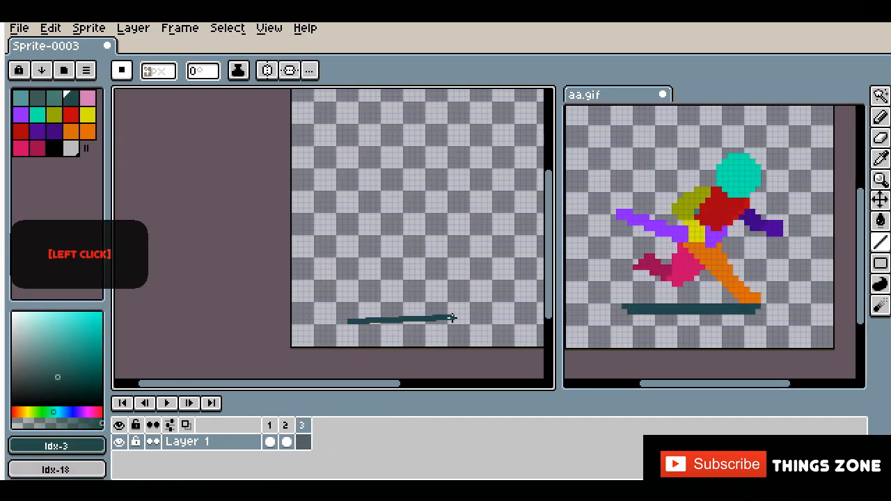
{"action": "mouse_move", "coordinate": [230, 285]}
{"action": "left_mouse_down"}
{"action": "mouse_move", "coordinate": [497, 283]}
{"action": "mouse_move", "coordinate": [495, 297]}
{"action": "left_mouse_up"}
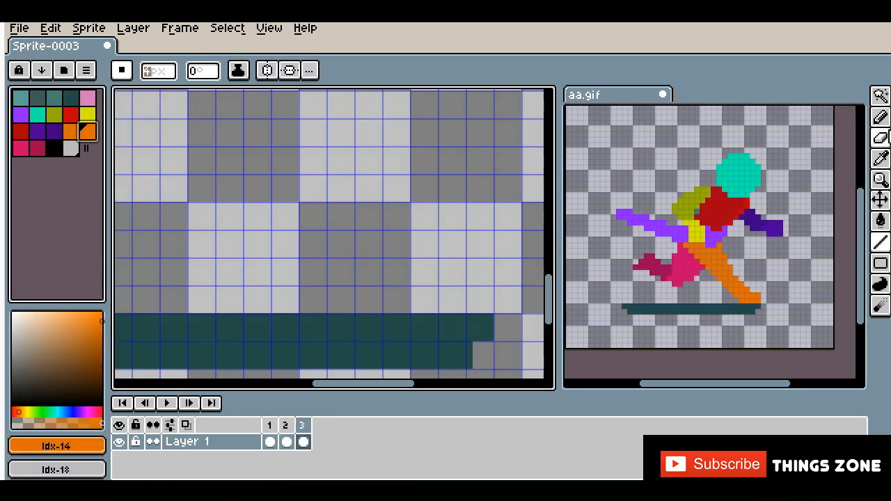
Draw the orange front leg in frame 3, rising diagonally backward in stepped rows from the front end of the ground bar
{"action": "left_click", "coordinate": [453, 302]}
{"action": "left_click_drag", "start_coordinate": [368, 271], "coordinate": [427, 251]}
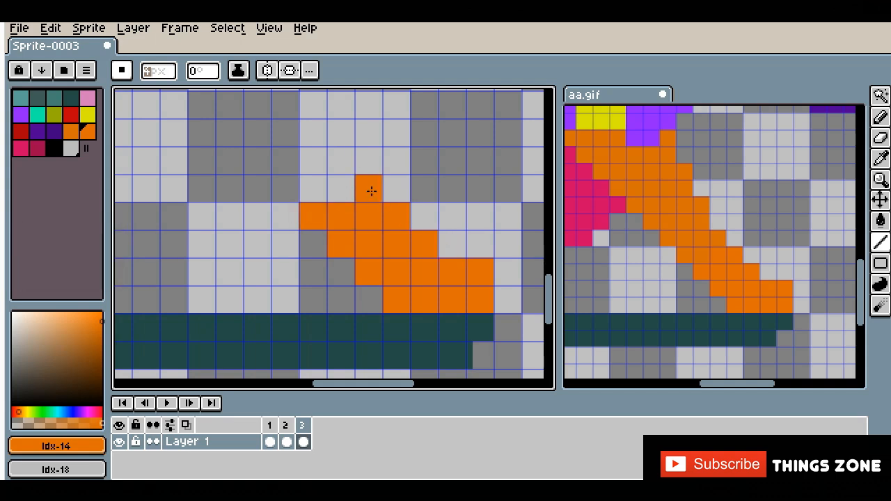
{"action": "left_click_drag", "start_coordinate": [387, 203], "coordinate": [282, 203]}
{"action": "left_click_drag", "start_coordinate": [387, 175], "coordinate": [275, 175]}
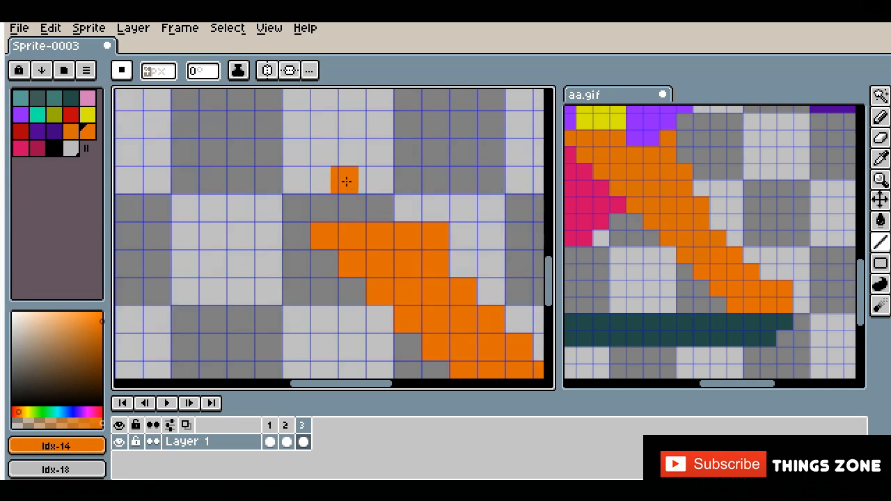
{"action": "left_click_drag", "start_coordinate": [407, 181], "coordinate": [287, 181]}
{"action": "left_click", "coordinate": [423, 179]}
{"action": "mouse_move", "coordinate": [348, 175]}
{"action": "left_mouse_down"}
{"action": "mouse_move", "coordinate": [255, 179]}
{"action": "mouse_move", "coordinate": [222, 232]}
{"action": "mouse_move", "coordinate": [204, 315]}
{"action": "left_mouse_up"}
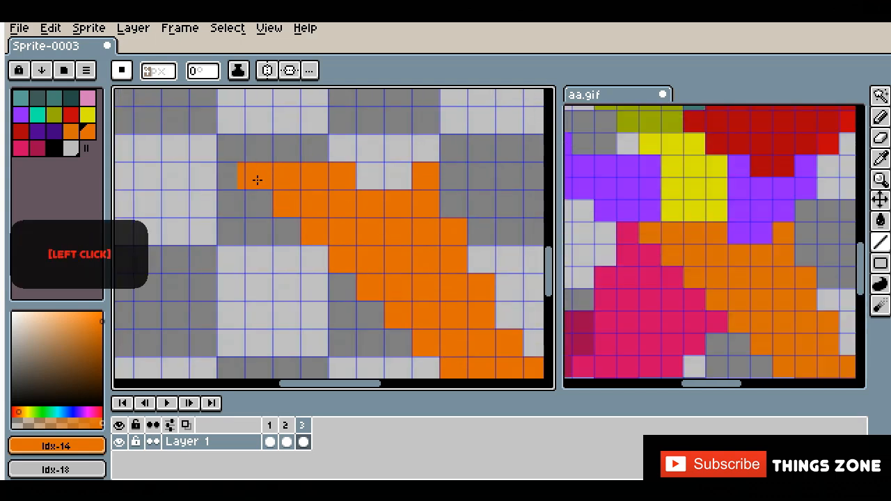
Draw the pink rear thigh behind the orange leg and the dark crimson lower leg extending back from it
{"action": "key", "text": "0"}
{"action": "left_click", "coordinate": [330, 287]}
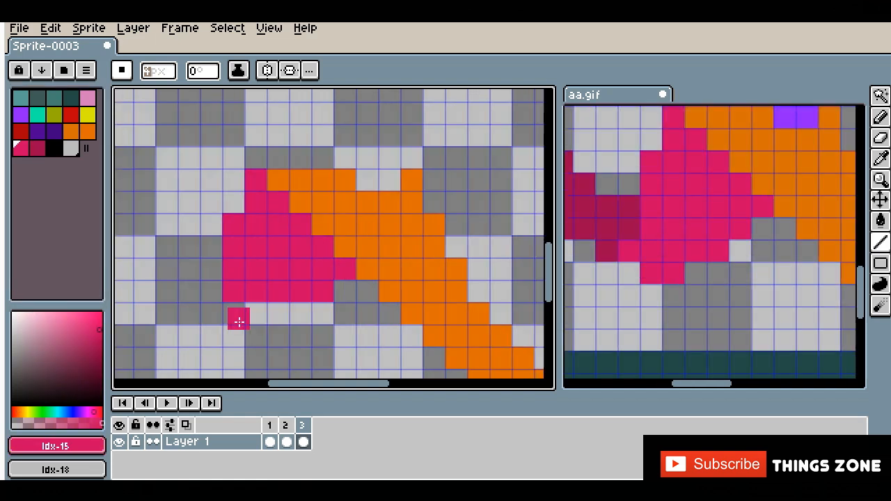
{"action": "key", "text": "b"}
{"action": "left_click_drag", "start_coordinate": [212, 314], "coordinate": [245, 337]}
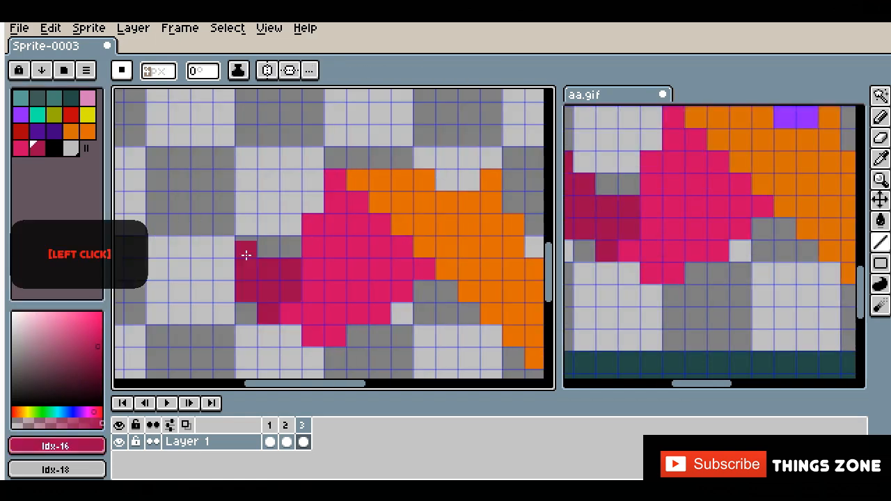
{"action": "mouse_move", "coordinate": [244, 253]}
{"action": "left_mouse_down"}
{"action": "mouse_move", "coordinate": [223, 292]}
{"action": "mouse_move", "coordinate": [167, 279]}
{"action": "left_mouse_up"}
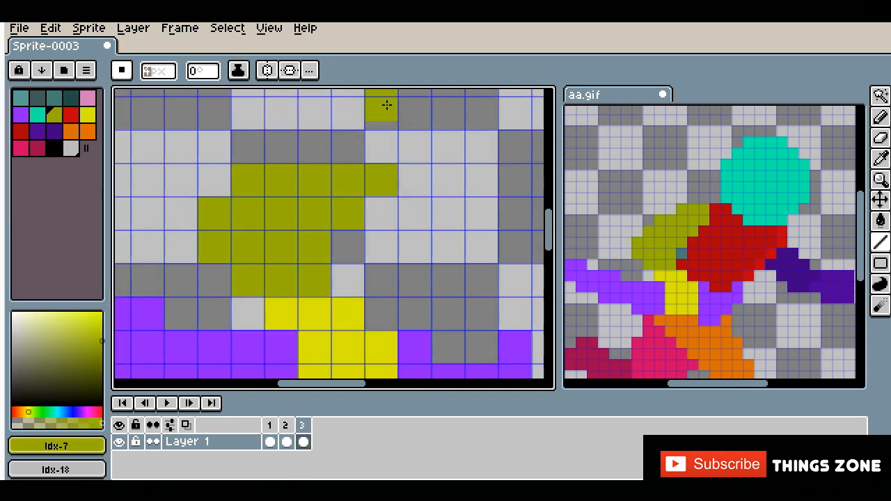
Draw the olive back above the yellow waist and the dark red torso in front of it in frame 3
{"action": "left_click_drag", "start_coordinate": [386, 104], "coordinate": [318, 149]}
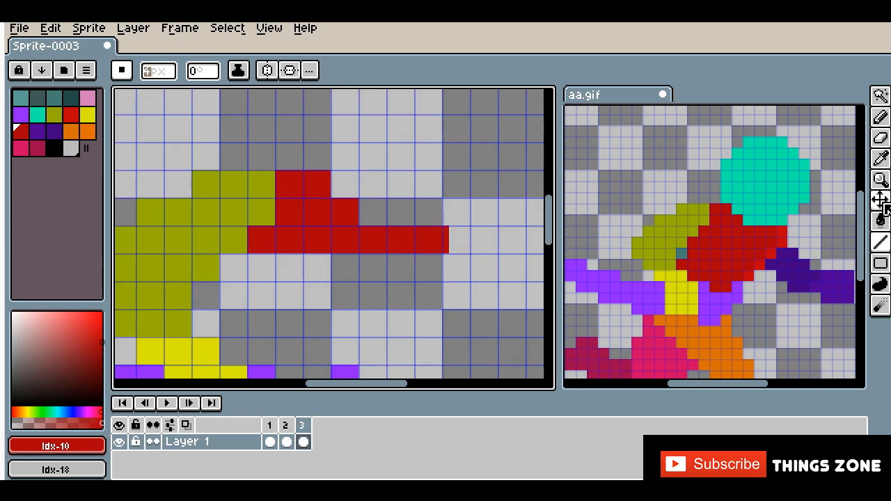
{"action": "left_click_drag", "start_coordinate": [430, 264], "coordinate": [407, 301]}
{"action": "key", "text": "ctrl+z"}
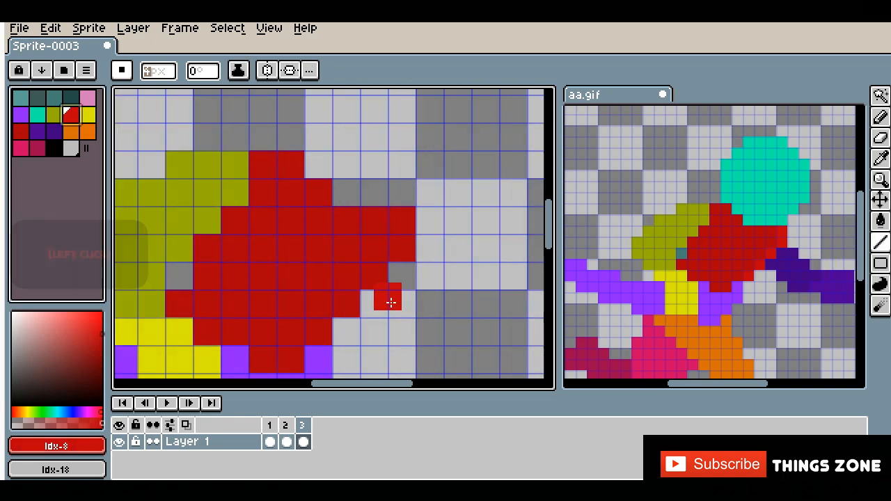
Draw the dark purple front arm below the torso's front edge and the turquoise head above the torso in frame 3
{"action": "left_click_drag", "start_coordinate": [433, 247], "coordinate": [459, 279]}
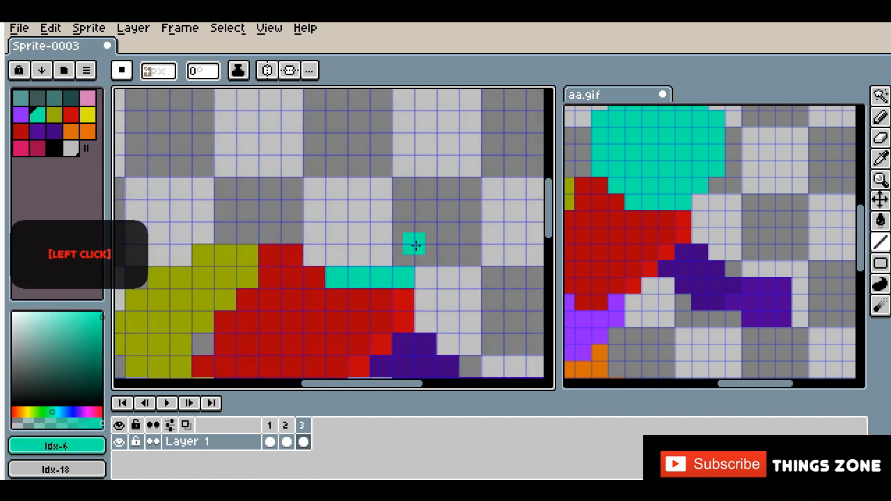
{"action": "left_click_drag", "start_coordinate": [411, 243], "coordinate": [295, 232]}
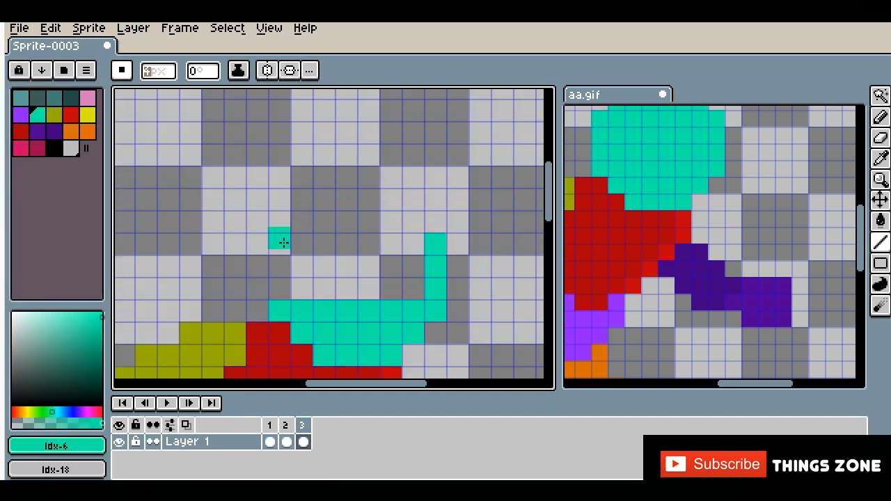
{"action": "left_click_drag", "start_coordinate": [280, 241], "coordinate": [287, 299]}
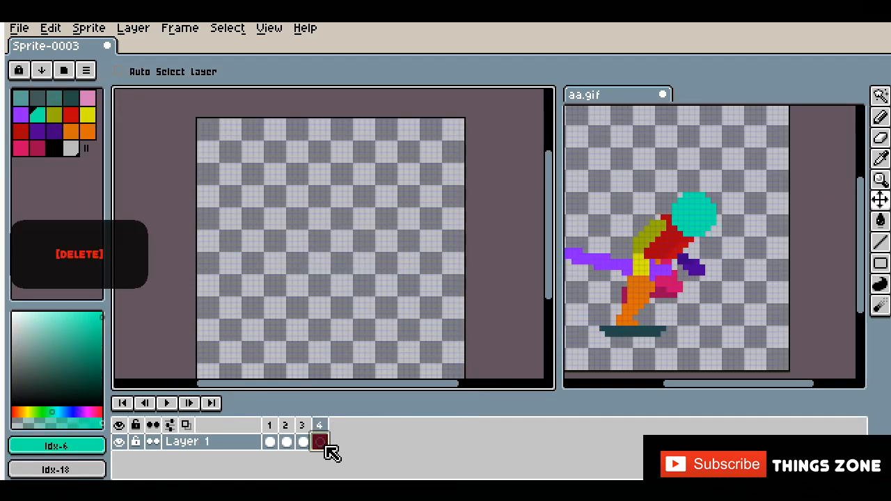
Draw a dark teal ground bar 12 cells wide in frame 4 and the upright orange leg standing on it
{"action": "left_click", "coordinate": [879, 242]}
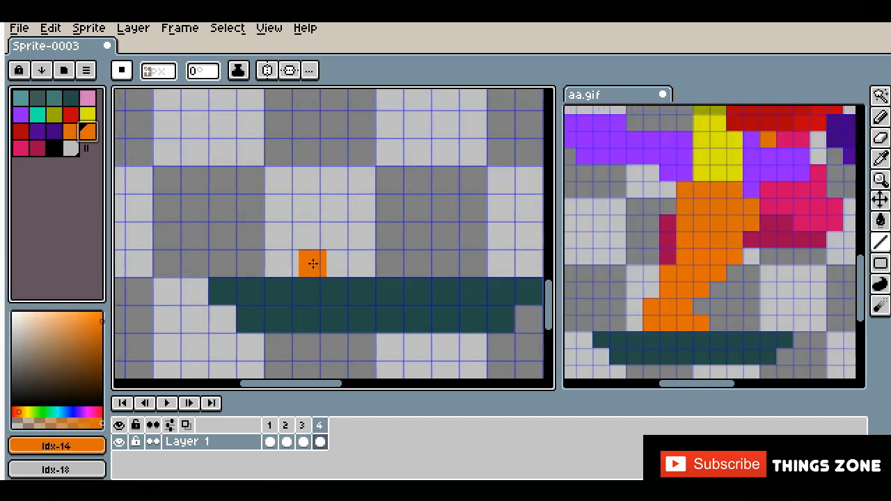
{"action": "left_click_drag", "start_coordinate": [313, 263], "coordinate": [390, 263]}
{"action": "left_click_drag", "start_coordinate": [306, 235], "coordinate": [362, 235]}
{"action": "left_click_drag", "start_coordinate": [334, 207], "coordinate": [395, 204]}
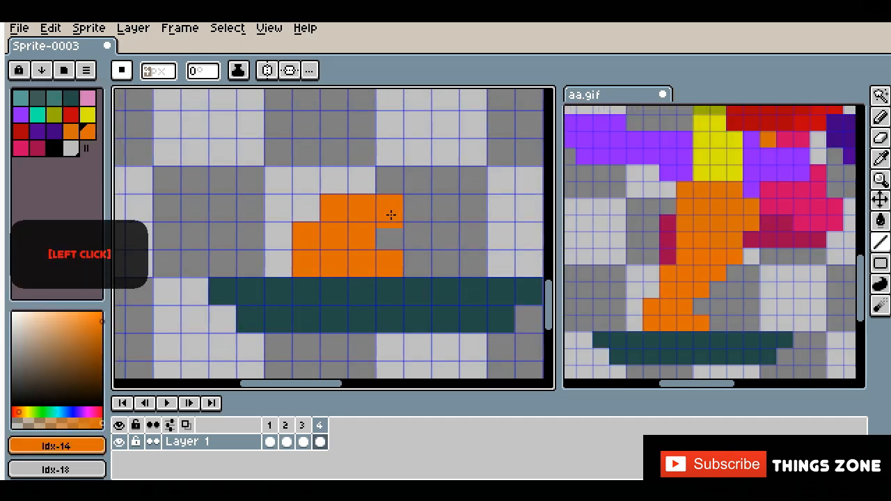
{"action": "left_click_drag", "start_coordinate": [306, 249], "coordinate": [390, 249]}
{"action": "left_click_drag", "start_coordinate": [334, 221], "coordinate": [418, 221]}
{"action": "left_click_drag", "start_coordinate": [334, 193], "coordinate": [418, 194]}
{"action": "left_click_drag", "start_coordinate": [336, 165], "coordinate": [445, 165]}
{"action": "left_click_drag", "start_coordinate": [334, 138], "coordinate": [445, 138]}
{"action": "left_click_drag", "start_coordinate": [401, 195], "coordinate": [316, 195]}
Draw the dark crimson lower leg as a three-cell strip behind the orange leg and a stepped bar in front of it
{"action": "left_click", "coordinate": [38, 148]}
{"action": "left_click_drag", "start_coordinate": [292, 255], "coordinate": [289, 306]}
{"action": "mouse_move", "coordinate": [427, 281]}
{"action": "left_mouse_down"}
{"action": "mouse_move", "coordinate": [536, 280]}
{"action": "mouse_move", "coordinate": [415, 269]}
{"action": "left_mouse_up"}
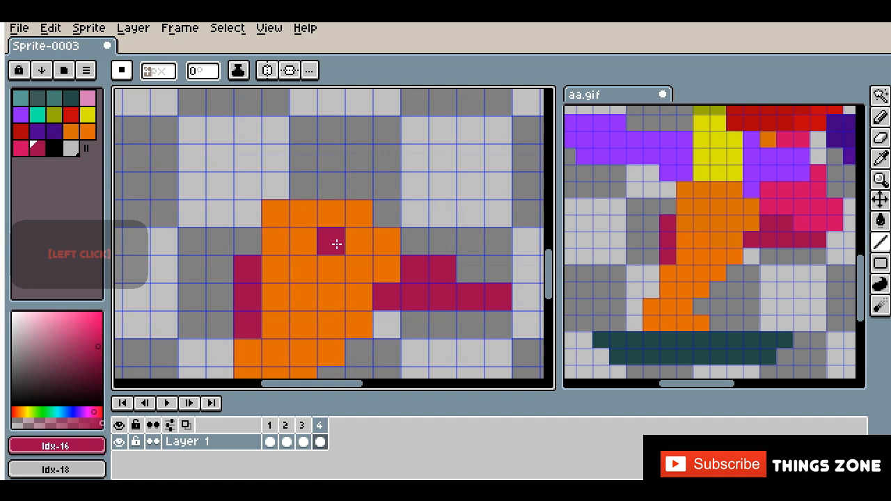
Draw the pink thigh in front of the orange leg, above the dark crimson bar
{"action": "left_click", "coordinate": [21, 148]}
{"action": "left_click_drag", "start_coordinate": [359, 215], "coordinate": [414, 215]}
{"action": "left_click_drag", "start_coordinate": [359, 243], "coordinate": [415, 242]}
{"action": "left_click", "coordinate": [417, 271]}
{"action": "left_click_drag", "start_coordinate": [443, 271], "coordinate": [443, 187]}
{"action": "left_click_drag", "start_coordinate": [470, 243], "coordinate": [470, 270]}
{"action": "scroll", "coordinate": [442, 271], "scroll_direction": "down", "scroll_amount": 1}
Draw the light purple shape above the pink thigh and the light purple arm trailing behind the waist gap
{"action": "left_click", "coordinate": [21, 115]}
{"action": "left_click_drag", "start_coordinate": [386, 181], "coordinate": [386, 254]}
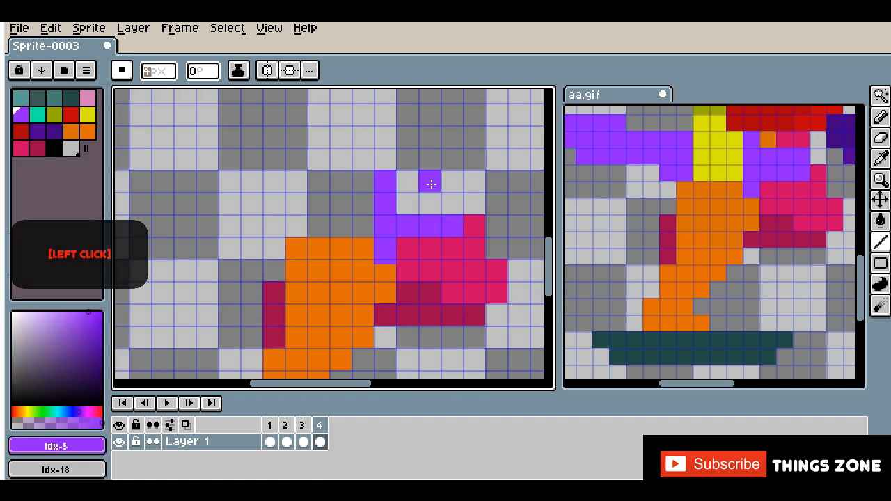
{"action": "left_click_drag", "start_coordinate": [300, 182], "coordinate": [298, 226]}
{"action": "left_click", "coordinate": [274, 226]}
{"action": "left_click_drag", "start_coordinate": [342, 208], "coordinate": [142, 208]}
{"action": "scroll", "coordinate": [392, 220], "scroll_direction": "down", "scroll_amount": 1}
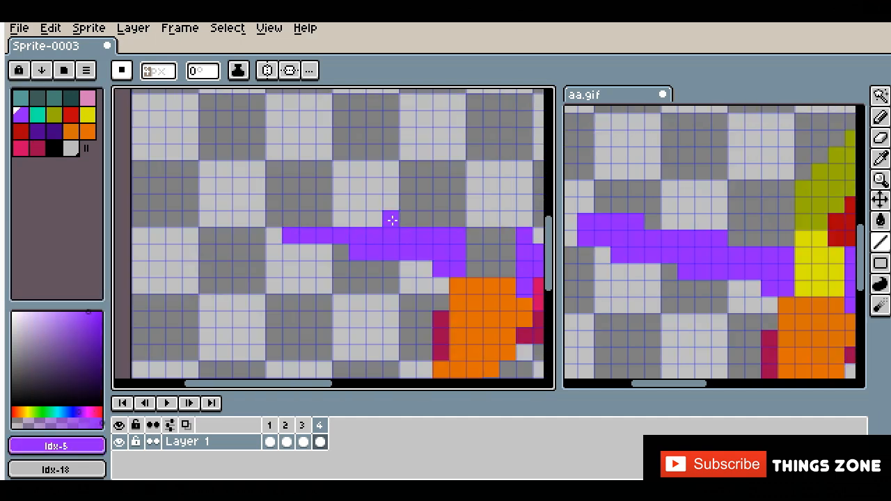
{"action": "left_click_drag", "start_coordinate": [258, 201], "coordinate": [308, 202]}
{"action": "scroll", "coordinate": [250, 209], "scroll_direction": "down", "scroll_amount": 1}
Fill the gap between the two light purple shapes with the yellow waist
{"action": "left_click", "coordinate": [88, 115]}
{"action": "scroll", "coordinate": [418, 255], "scroll_direction": "up", "scroll_amount": 3}
{"action": "left_click_drag", "start_coordinate": [364, 207], "coordinate": [364, 290]}
{"action": "scroll", "coordinate": [362, 261], "scroll_direction": "down", "scroll_amount": 3}
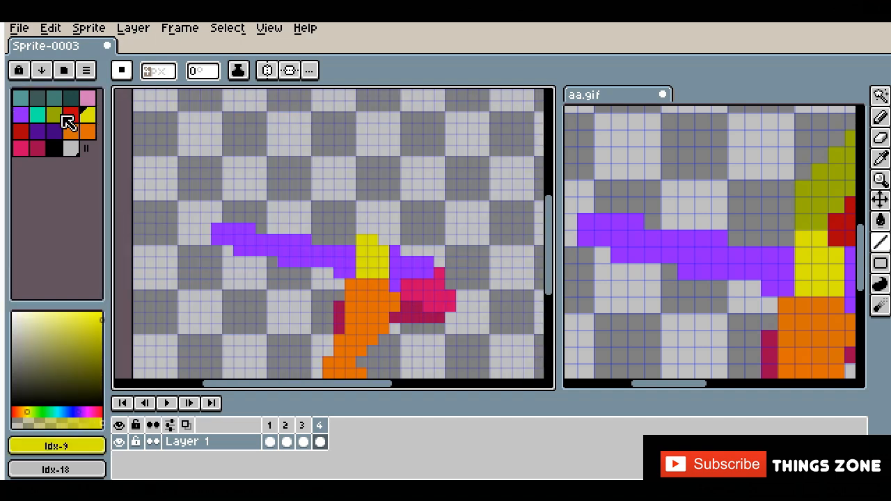
Draw the olive back in stepped columns rising forward from the yellow waist in frame 4
{"action": "left_click", "coordinate": [54, 114]}
{"action": "scroll", "coordinate": [418, 226], "scroll_direction": "up", "scroll_amount": 3}
{"action": "left_click_drag", "start_coordinate": [328, 205], "coordinate": [327, 121]}
{"action": "scroll", "coordinate": [354, 182], "scroll_direction": "down", "scroll_amount": 1}
{"action": "scroll", "coordinate": [354, 111], "scroll_direction": "up", "scroll_amount": 2}
{"action": "key", "text": "ctrl+z"}
{"action": "left_click_drag", "start_coordinate": [354, 213], "coordinate": [353, 111]}
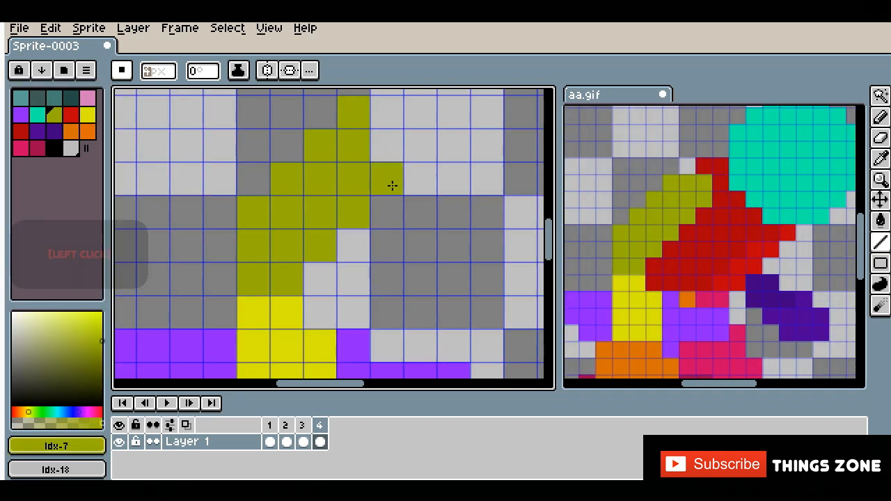
{"action": "left_click_drag", "start_coordinate": [386, 178], "coordinate": [387, 111]}
{"action": "left_click_drag", "start_coordinate": [420, 146], "coordinate": [420, 94]}
Draw the dark red torso against the olive back, with brighter red cells along its lower front edge
{"action": "left_click", "coordinate": [21, 132]}
{"action": "scroll", "coordinate": [478, 215], "scroll_direction": "down", "scroll_amount": 1}
{"action": "mouse_move", "coordinate": [387, 149]}
{"action": "left_mouse_down"}
{"action": "mouse_move", "coordinate": [419, 176]}
{"action": "mouse_move", "coordinate": [454, 267]}
{"action": "mouse_move", "coordinate": [404, 314]}
{"action": "mouse_move", "coordinate": [300, 343]}
{"action": "left_mouse_up"}
{"action": "left_click_drag", "start_coordinate": [474, 286], "coordinate": [525, 262]}
{"action": "scroll", "coordinate": [487, 271], "scroll_direction": "down", "scroll_amount": 2}
Outline the round head above the front of the torso in frame 4 and fill it with turquoise
{"action": "left_click", "coordinate": [38, 115]}
{"action": "scroll", "coordinate": [432, 300], "scroll_direction": "up", "scroll_amount": 1}
{"action": "mouse_move", "coordinate": [336, 273]}
{"action": "left_mouse_down"}
{"action": "mouse_move", "coordinate": [405, 273]}
{"action": "mouse_move", "coordinate": [449, 229]}
{"action": "left_mouse_up"}
{"action": "key", "text": "ctrl+z"}
{"action": "mouse_move", "coordinate": [276, 264]}
{"action": "left_mouse_down"}
{"action": "mouse_move", "coordinate": [406, 179]}
{"action": "mouse_move", "coordinate": [321, 154]}
{"action": "left_mouse_up"}
{"action": "left_click", "coordinate": [880, 221]}
{"action": "left_click", "coordinate": [355, 219]}
Draw the dark purple forearm slanting down in front of the torso in frame 4
{"action": "left_click", "coordinate": [54, 132]}
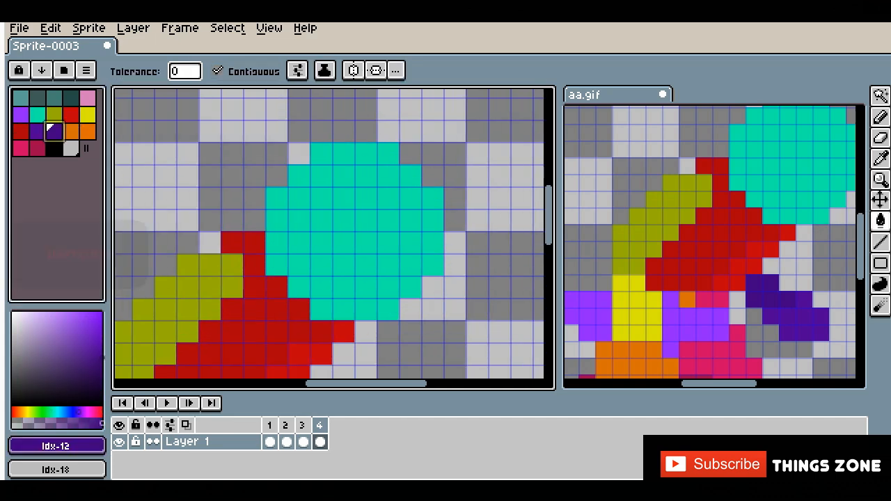
{"action": "scroll", "coordinate": [372, 256], "scroll_direction": "down", "scroll_amount": 2}
{"action": "left_click", "coordinate": [880, 243]}
{"action": "scroll", "coordinate": [334, 334], "scroll_direction": "up", "scroll_amount": 3}
{"action": "mouse_move", "coordinate": [456, 347]}
{"action": "left_mouse_down"}
{"action": "mouse_move", "coordinate": [376, 347]}
{"action": "mouse_move", "coordinate": [462, 354]}
{"action": "left_mouse_up"}
{"action": "scroll", "coordinate": [418, 313], "scroll_direction": "down", "scroll_amount": 2}
Add the pink cells and the neighbouring orange cell along the torso's lower edge in frame 4
{"action": "left_click", "coordinate": [21, 148]}
{"action": "left_click_drag", "start_coordinate": [414, 265], "coordinate": [384, 265]}
{"action": "left_click", "coordinate": [88, 131]}
{"action": "scroll", "coordinate": [327, 282], "scroll_direction": "down", "scroll_amount": 3}
Advance the aa.gif reference by one frame and add an emptied frame 5 to Sprite-0003
{"action": "left_click", "coordinate": [880, 199]}
{"action": "left_click", "coordinate": [680, 249]}
{"action": "scroll", "coordinate": [679, 249], "scroll_direction": "down", "scroll_amount": 2}
{"action": "key", "text": "Right"}
{"action": "key", "text": "alt+n"}
{"action": "left_click", "coordinate": [337, 442]}
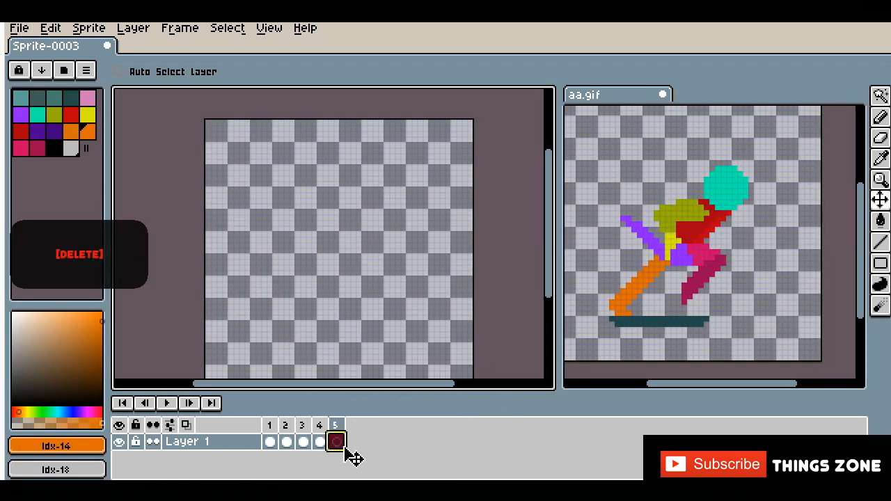
{"action": "key", "text": "Delete"}
Draw the dark teal ground shadow as a two-row bar near the lower edge of frame 5
{"action": "left_click", "coordinate": [71, 98]}
{"action": "scroll", "coordinate": [312, 332], "scroll_direction": "up", "scroll_amount": 2}
{"action": "left_click_drag", "start_coordinate": [251, 293], "coordinate": [445, 292]}
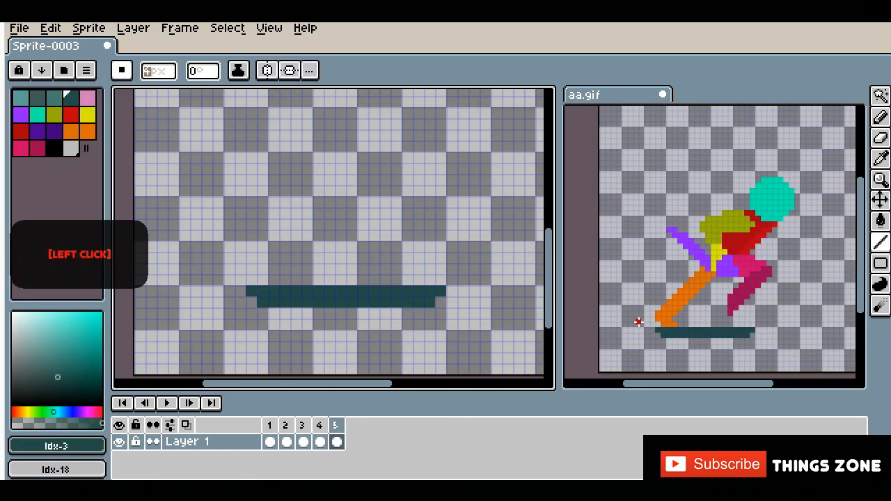
Draw the orange leg rising diagonally forward in stepped rows from the rear end of the shadow in frame 5
{"action": "scroll", "coordinate": [665, 318], "scroll_direction": "up", "scroll_amount": 3}
{"action": "left_click", "coordinate": [88, 131]}
{"action": "scroll", "coordinate": [253, 307], "scroll_direction": "up", "scroll_amount": 3}
{"action": "left_click_drag", "start_coordinate": [274, 241], "coordinate": [331, 238]}
{"action": "left_click_drag", "start_coordinate": [279, 159], "coordinate": [357, 156]}
{"action": "scroll", "coordinate": [353, 154], "scroll_direction": "down", "scroll_amount": 1}
{"action": "left_click_drag", "start_coordinate": [279, 281], "coordinate": [325, 281]}
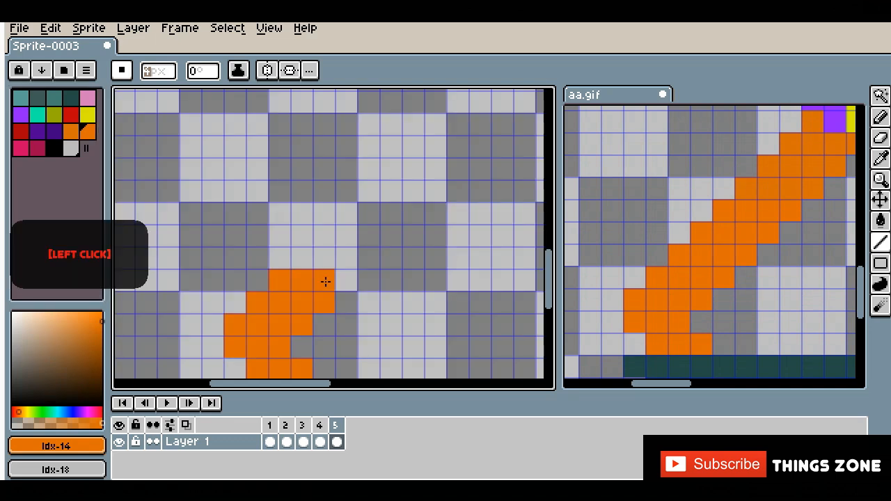
{"action": "left_click_drag", "start_coordinate": [409, 201], "coordinate": [433, 192]}
{"action": "scroll", "coordinate": [333, 165], "scroll_direction": "down", "scroll_amount": 1}
{"action": "scroll", "coordinate": [413, 153], "scroll_direction": "up", "scroll_amount": 2}
{"action": "left_click_drag", "start_coordinate": [341, 188], "coordinate": [443, 190]}
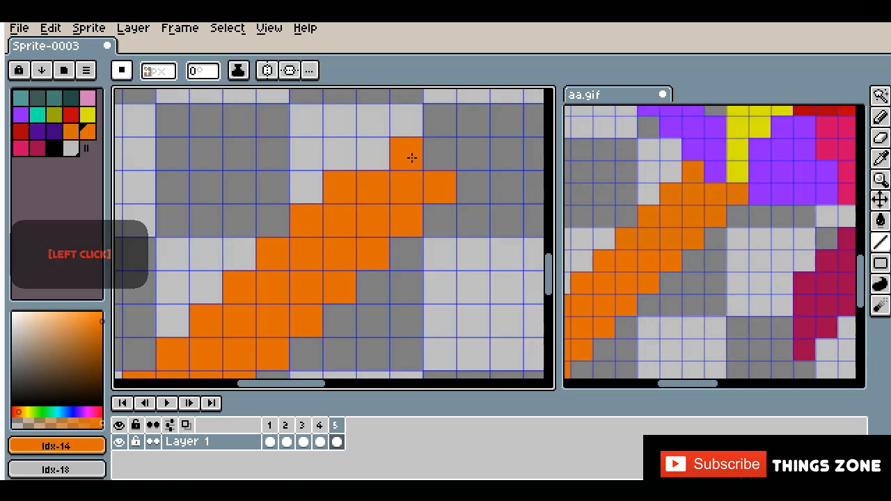
{"action": "left_click", "coordinate": [374, 156]}
Draw the light purple rear arm slanting up and backward from the top of the orange leg in frame 5
{"action": "left_click", "coordinate": [21, 115]}
{"action": "left_click_drag", "start_coordinate": [400, 265], "coordinate": [400, 221]}
{"action": "scroll", "coordinate": [589, 219], "scroll_direction": "down", "scroll_amount": 1}
{"action": "left_click_drag", "start_coordinate": [589, 220], "coordinate": [610, 293]}
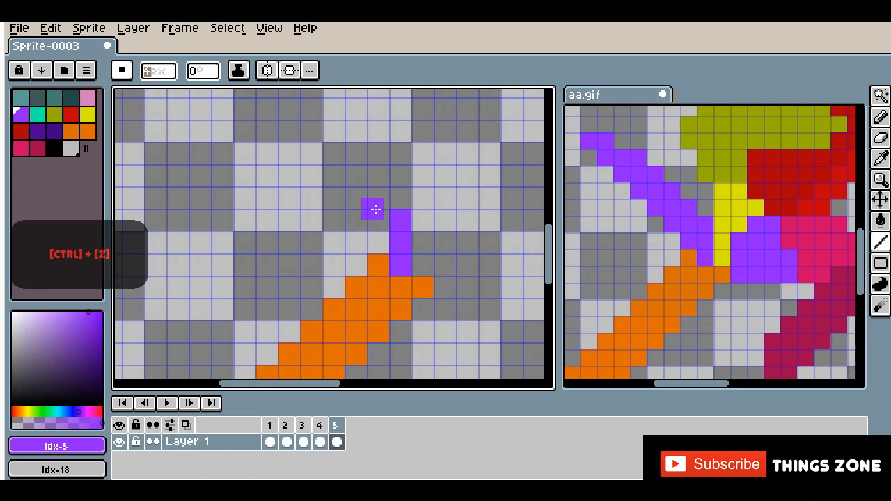
{"action": "left_click_drag", "start_coordinate": [376, 208], "coordinate": [313, 180]}
Draw the yellow waist beside the purple arm and the light purple hip block in front of it in frame 5
{"action": "left_click", "coordinate": [88, 115]}
{"action": "left_click_drag", "start_coordinate": [422, 264], "coordinate": [422, 176]}
{"action": "left_click", "coordinate": [21, 115]}
{"action": "mouse_move", "coordinate": [490, 221]}
{"action": "left_mouse_down"}
{"action": "mouse_move", "coordinate": [446, 250]}
{"action": "mouse_move", "coordinate": [512, 287]}
{"action": "left_mouse_up"}
Draw the pink thigh extending forward from the light purple hip in frame 5
{"action": "left_click", "coordinate": [20, 148]}
{"action": "left_click_drag", "start_coordinate": [800, 244], "coordinate": [652, 223]}
{"action": "left_click_drag", "start_coordinate": [515, 259], "coordinate": [320, 253]}
{"action": "left_click_drag", "start_coordinate": [317, 213], "coordinate": [361, 280]}
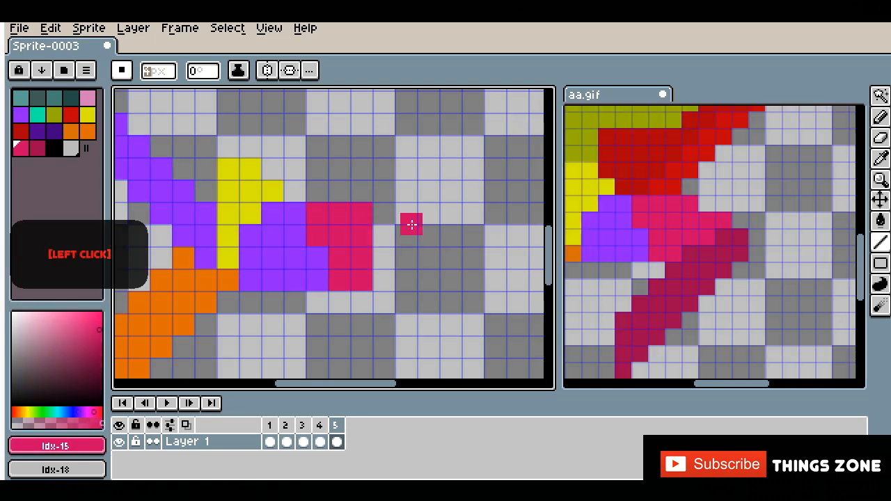
Draw the crimson lower leg slanting down and backward from the front of the pink thigh in frame 5
{"action": "left_click", "coordinate": [36, 148]}
{"action": "left_click_drag", "start_coordinate": [427, 258], "coordinate": [446, 281]}
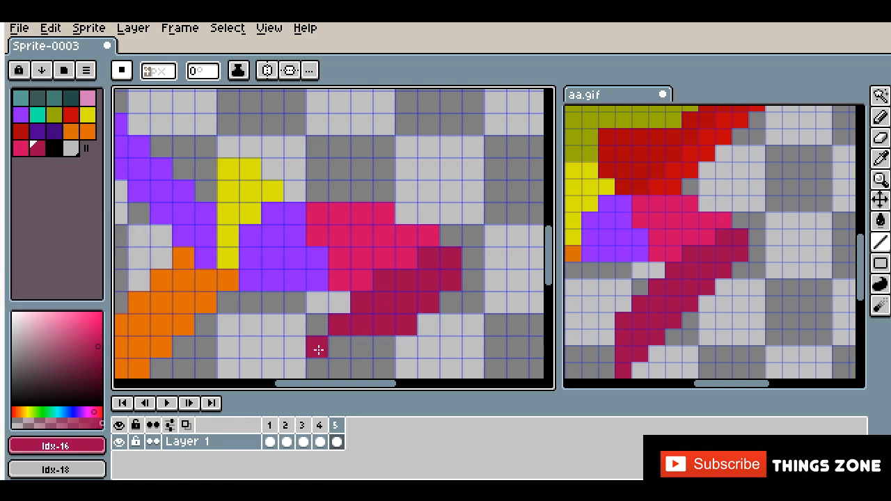
{"action": "left_click_drag", "start_coordinate": [317, 347], "coordinate": [383, 347]}
{"action": "left_click_drag", "start_coordinate": [369, 348], "coordinate": [391, 228]}
{"action": "scroll", "coordinate": [632, 374], "scroll_direction": "up", "scroll_amount": 1}
{"action": "left_click_drag", "start_coordinate": [337, 294], "coordinate": [316, 316]}
Draw the red torso rising forward in stepped rows above the pink thigh in frame 5
{"action": "scroll", "coordinate": [619, 292], "scroll_direction": "down", "scroll_amount": 2}
{"action": "left_click_drag", "start_coordinate": [612, 174], "coordinate": [620, 239]}
{"action": "scroll", "coordinate": [621, 238], "scroll_direction": "up", "scroll_amount": 1}
{"action": "left_click_drag", "start_coordinate": [362, 132], "coordinate": [302, 319]}
{"action": "left_click", "coordinate": [71, 115]}
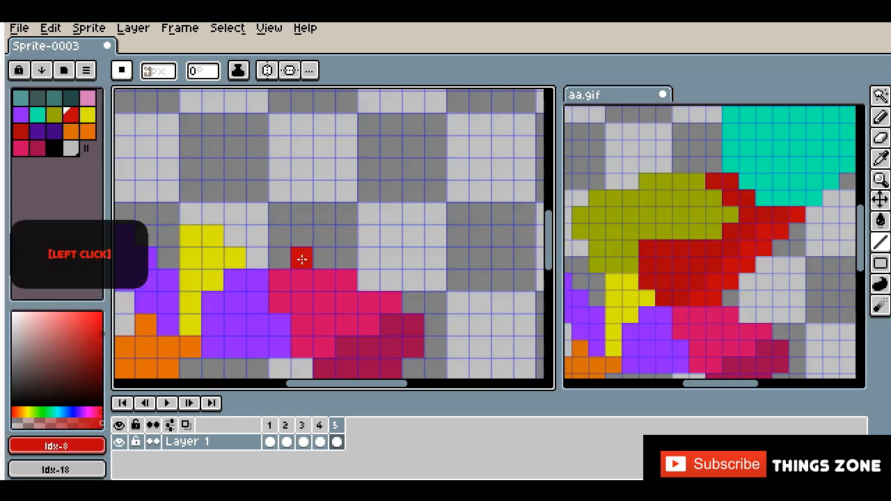
{"action": "left_click_drag", "start_coordinate": [237, 237], "coordinate": [351, 189]}
{"action": "left_click", "coordinate": [319, 164]}
{"action": "left_click", "coordinate": [412, 147]}
{"action": "left_click_drag", "start_coordinate": [369, 125], "coordinate": [346, 125]}
{"action": "left_click_drag", "start_coordinate": [346, 102], "coordinate": [325, 102]}
Draw the olive back above the yellow waist and behind the red torso in frame 5
{"action": "scroll", "coordinate": [418, 203], "scroll_direction": "down", "scroll_amount": 5}
{"action": "scroll", "coordinate": [398, 199], "scroll_direction": "up", "scroll_amount": 4}
{"action": "left_click", "coordinate": [54, 115]}
{"action": "left_click_drag", "start_coordinate": [408, 176], "coordinate": [358, 176]}
{"action": "left_click_drag", "start_coordinate": [310, 243], "coordinate": [341, 244]}
{"action": "left_click_drag", "start_coordinate": [341, 260], "coordinate": [309, 259]}
Draw the round turquoise head row by row above the front of the torso in frame 5
{"action": "left_click", "coordinate": [38, 114]}
{"action": "scroll", "coordinate": [408, 258], "scroll_direction": "up", "scroll_amount": 2}
{"action": "left_click_drag", "start_coordinate": [515, 147], "coordinate": [342, 258]}
{"action": "left_click_drag", "start_coordinate": [428, 259], "coordinate": [341, 259]}
{"action": "left_click_drag", "start_coordinate": [456, 232], "coordinate": [317, 232]}
{"action": "left_click_drag", "start_coordinate": [289, 204], "coordinate": [484, 210]}
{"action": "scroll", "coordinate": [485, 179], "scroll_direction": "down", "scroll_amount": 1}
{"action": "left_click_drag", "start_coordinate": [454, 284], "coordinate": [454, 239]}
{"action": "left_click_drag", "start_coordinate": [298, 284], "coordinate": [298, 239]}
{"action": "left_click_drag", "start_coordinate": [320, 217], "coordinate": [432, 218]}
{"action": "left_click_drag", "start_coordinate": [343, 196], "coordinate": [411, 198]}
{"action": "left_click_drag", "start_coordinate": [432, 240], "coordinate": [320, 239]}
Add an empty frame 6 and draw its dark teal ground shadow as a two-row bar near the canvas's lower edge
{"action": "scroll", "coordinate": [373, 239], "scroll_direction": "down", "scroll_amount": 3}
{"action": "scroll", "coordinate": [667, 236], "scroll_direction": "down", "scroll_amount": 2}
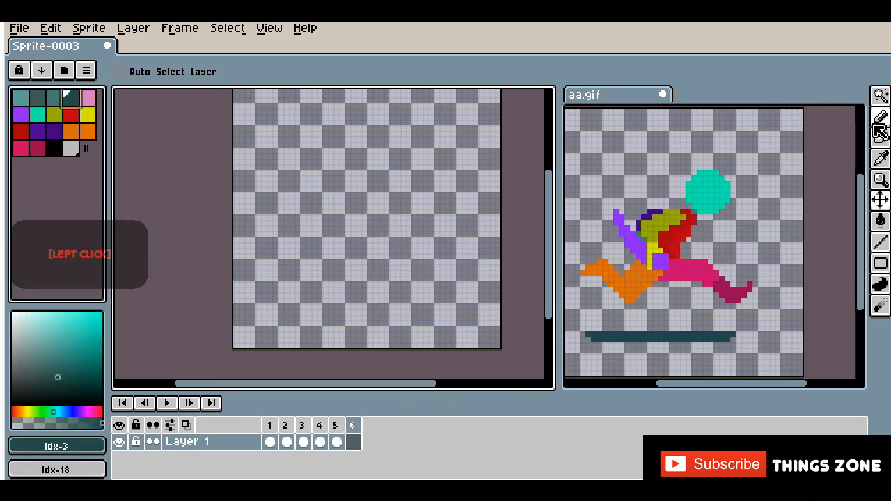
{"action": "scroll", "coordinate": [232, 324], "scroll_direction": "up", "scroll_amount": 3}
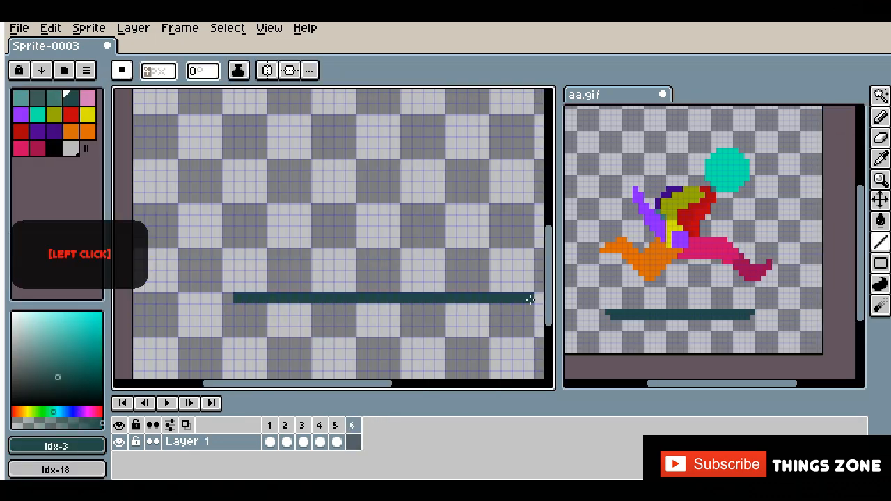
{"action": "left_click_drag", "start_coordinate": [518, 309], "coordinate": [250, 309]}
Draw the bent orange rear leg above the shadow in frame 6
{"action": "scroll", "coordinate": [410, 342], "scroll_direction": "down", "scroll_amount": 2}
{"action": "left_click", "coordinate": [88, 131]}
{"action": "scroll", "coordinate": [346, 295], "scroll_direction": "up", "scroll_amount": 3}
{"action": "left_click", "coordinate": [427, 245]}
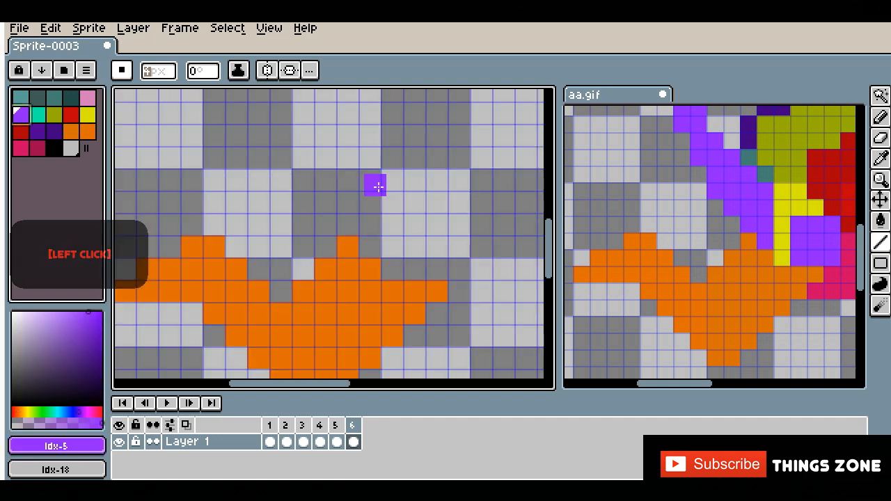
Draw the light purple rear arm, yellow waist and light purple hip block above the orange leg in frame 6
{"action": "left_click_drag", "start_coordinate": [372, 183], "coordinate": [348, 247]}
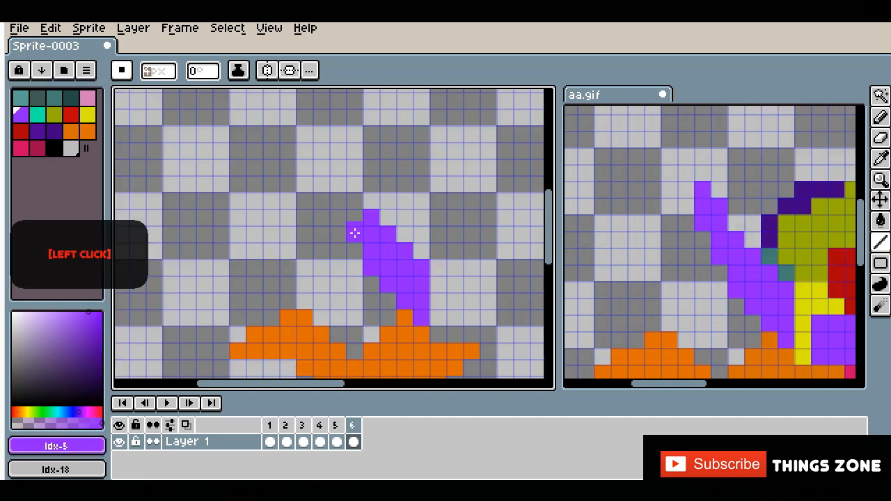
{"action": "scroll", "coordinate": [322, 230], "scroll_direction": "down", "scroll_amount": 2}
{"action": "left_click", "coordinate": [88, 115]}
{"action": "scroll", "coordinate": [322, 231], "scroll_direction": "up", "scroll_amount": 2}
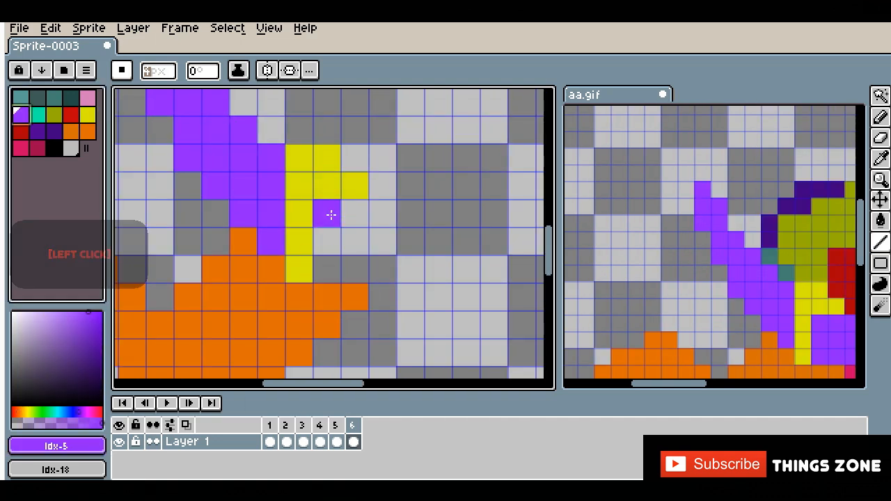
{"action": "left_click_drag", "start_coordinate": [327, 212], "coordinate": [385, 269]}
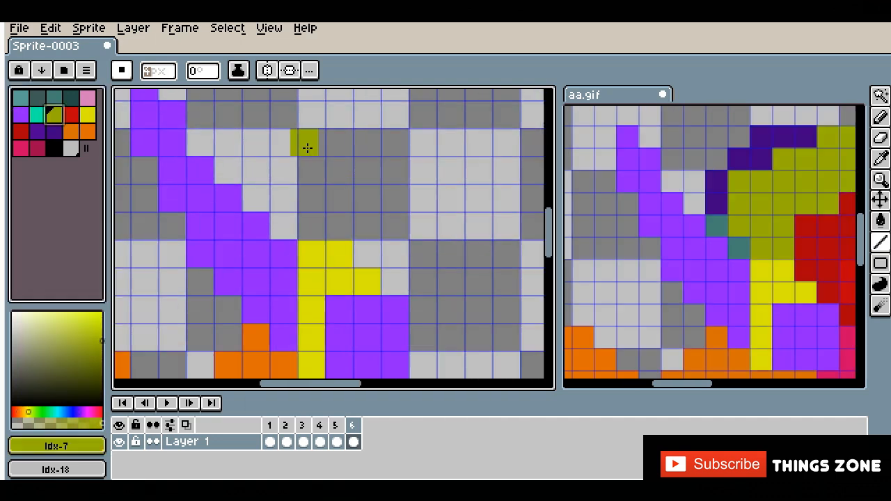
Draw the olive back in stepped columns rising forward from the yellow waist in frame 6
{"action": "left_click_drag", "start_coordinate": [299, 139], "coordinate": [308, 190]}
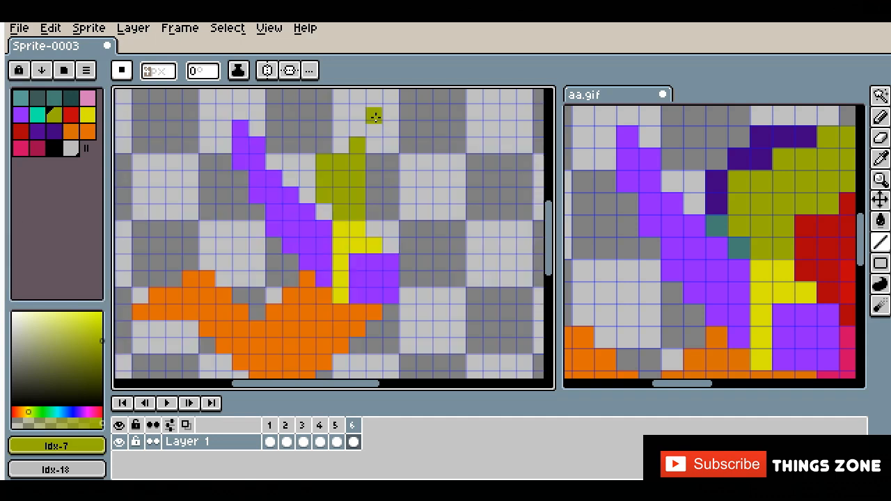
{"action": "scroll", "coordinate": [376, 211], "scroll_direction": "up", "scroll_amount": 2}
{"action": "left_click_drag", "start_coordinate": [377, 167], "coordinate": [376, 211]}
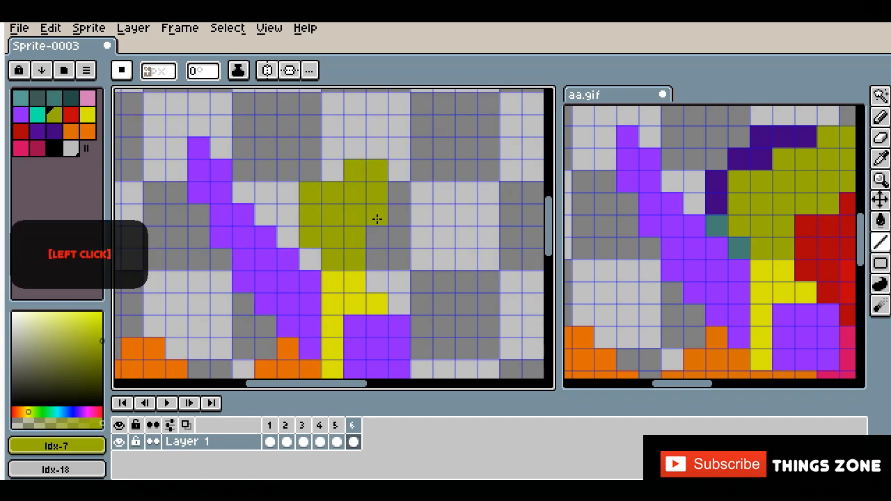
{"action": "scroll", "coordinate": [621, 326], "scroll_direction": "down", "scroll_amount": 1}
{"action": "left_click_drag", "start_coordinate": [443, 149], "coordinate": [443, 193]}
{"action": "left_click", "coordinate": [466, 171]}
Add two teal cells along the rear of the olive back and a dark purple edge above them in frame 6
{"action": "left_click", "coordinate": [879, 242]}
{"action": "left_click", "coordinate": [20, 98]}
{"action": "left_click_drag", "start_coordinate": [287, 237], "coordinate": [310, 259]}
{"action": "left_click", "coordinate": [54, 132]}
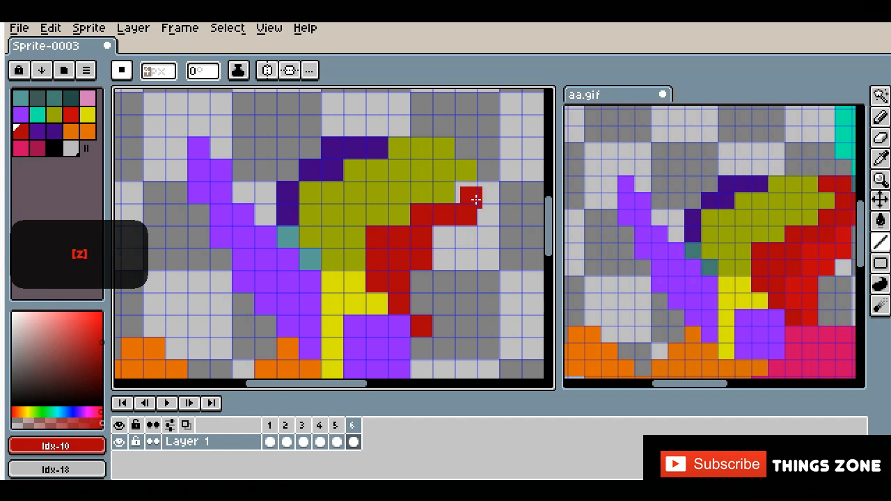
Complete the red torso below the olive back and draw the round turquoise head ahead of it in frame 6
{"action": "left_click", "coordinate": [457, 217]}
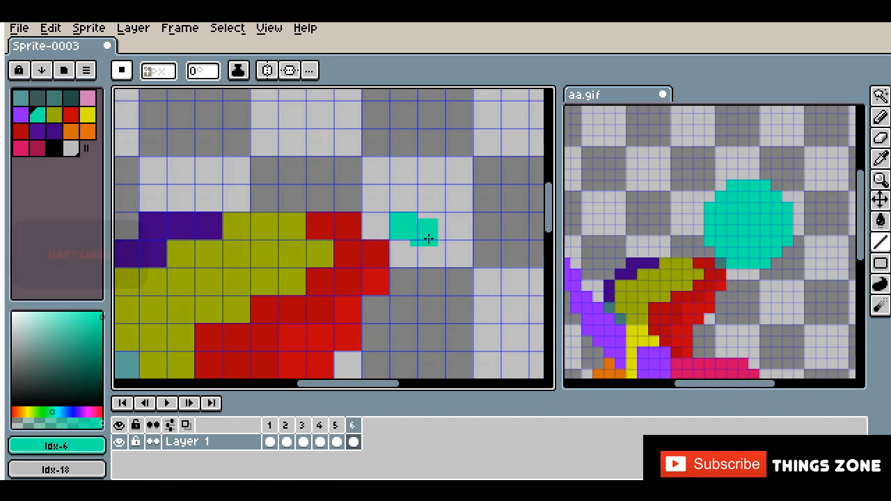
{"action": "left_click_drag", "start_coordinate": [423, 237], "coordinate": [513, 185]}
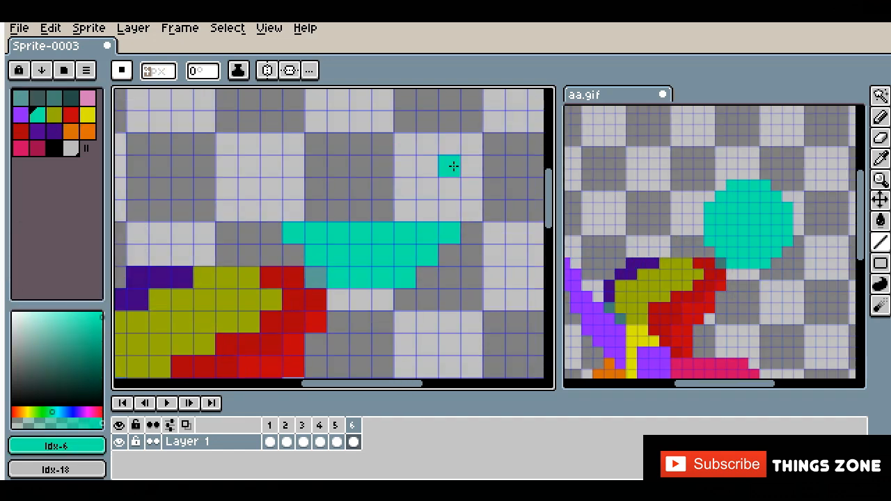
{"action": "left_click", "coordinate": [451, 165]}
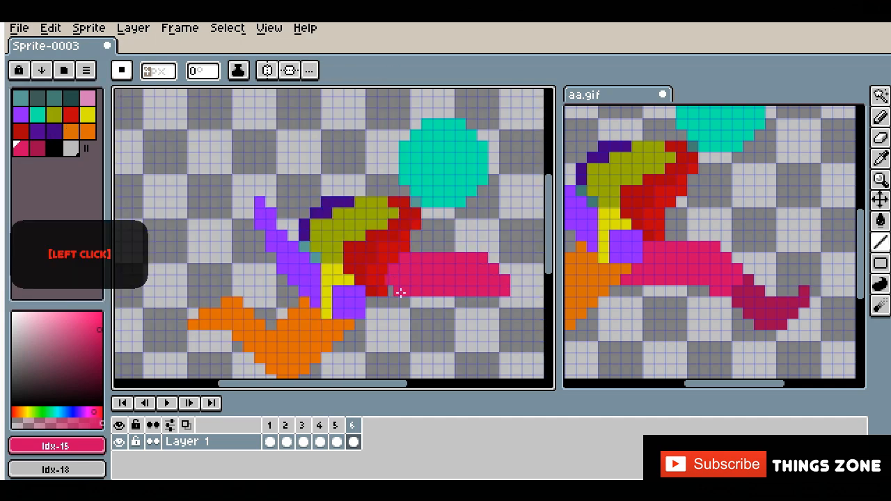
Finish the front leg in frame 6 by drawing the crimson lower leg and foot at the end of the pink thigh
{"action": "scroll", "coordinate": [538, 311], "scroll_direction": "down", "scroll_amount": 2}
{"action": "left_click", "coordinate": [37, 148]}
{"action": "scroll", "coordinate": [478, 291], "scroll_direction": "up", "scroll_amount": 3}
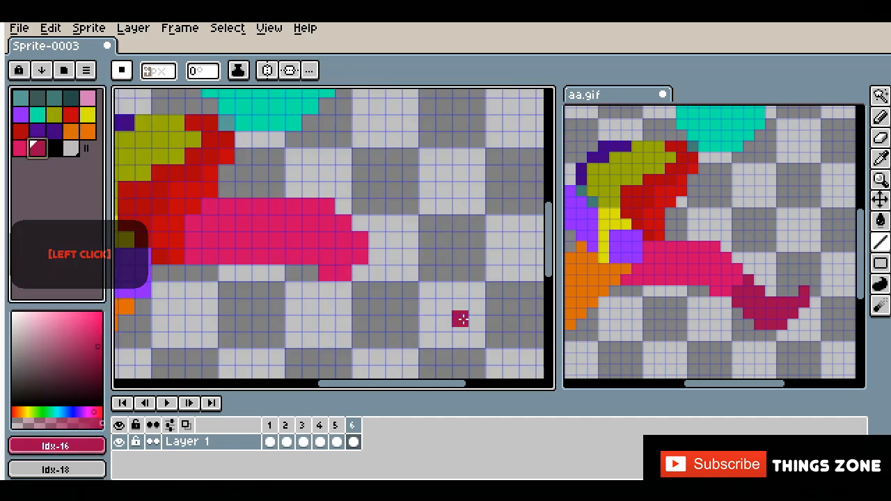
{"action": "scroll", "coordinate": [394, 310], "scroll_direction": "up", "scroll_amount": 1}
{"action": "left_click", "coordinate": [347, 237]}
{"action": "left_click_drag", "start_coordinate": [369, 258], "coordinate": [326, 258]}
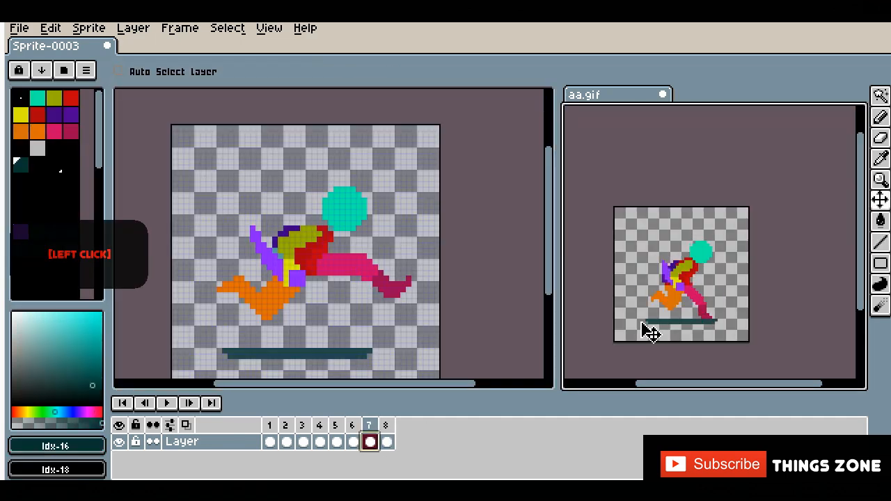
Add an empty frame 7 and draw its dark teal ground shadow as two rows
{"action": "key", "text": "l"}
{"action": "left_click_drag", "start_coordinate": [223, 272], "coordinate": [360, 273]}
{"action": "scroll", "coordinate": [315, 296], "scroll_direction": "up", "scroll_amount": 2}
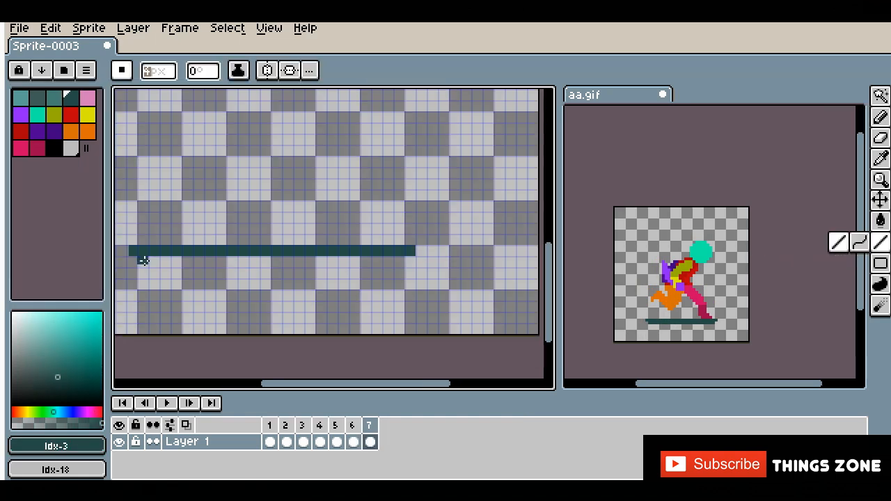
{"action": "left_click_drag", "start_coordinate": [145, 261], "coordinate": [400, 262]}
Draw the crimson lower leg and foot standing on the front part of the shadow in frame 7
{"action": "scroll", "coordinate": [220, 279], "scroll_direction": "up", "scroll_amount": 1}
{"action": "scroll", "coordinate": [709, 320], "scroll_direction": "up", "scroll_amount": 7}
{"action": "left_click", "coordinate": [38, 148]}
{"action": "mouse_move", "coordinate": [357, 320]}
{"action": "left_mouse_down"}
{"action": "mouse_move", "coordinate": [307, 321]}
{"action": "mouse_move", "coordinate": [341, 304]}
{"action": "left_mouse_up"}
{"action": "scroll", "coordinate": [305, 280], "scroll_direction": "up", "scroll_amount": 1}
{"action": "left_click_drag", "start_coordinate": [287, 247], "coordinate": [286, 290]}
{"action": "left_click_drag", "start_coordinate": [307, 290], "coordinate": [308, 246]}
Draw the pink thigh in stepped rows rising backward from the crimson lower leg in frame 7
{"action": "left_click", "coordinate": [21, 148]}
{"action": "scroll", "coordinate": [279, 174], "scroll_direction": "up", "scroll_amount": 1}
{"action": "mouse_move", "coordinate": [358, 261]}
{"action": "left_mouse_down"}
{"action": "mouse_move", "coordinate": [274, 261]}
{"action": "mouse_move", "coordinate": [332, 235]}
{"action": "left_mouse_up"}
{"action": "left_click_drag", "start_coordinate": [338, 200], "coordinate": [220, 203]}
{"action": "scroll", "coordinate": [350, 269], "scroll_direction": "down", "scroll_amount": 2}
{"action": "left_click_drag", "start_coordinate": [322, 213], "coordinate": [258, 212]}
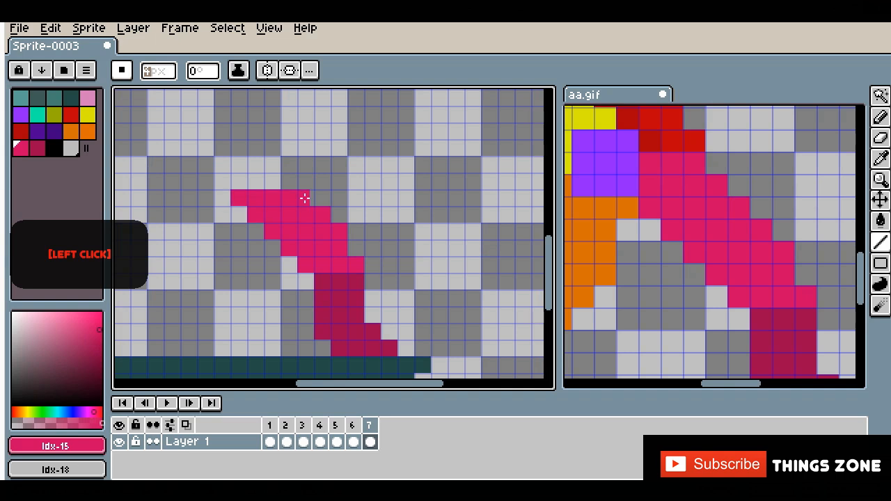
{"action": "left_click_drag", "start_coordinate": [276, 167], "coordinate": [238, 165]}
Draw the light purple hip block behind the top of the pink thigh and the bent orange rear leg in frame 7
{"action": "scroll", "coordinate": [429, 290], "scroll_direction": "down", "scroll_amount": 1}
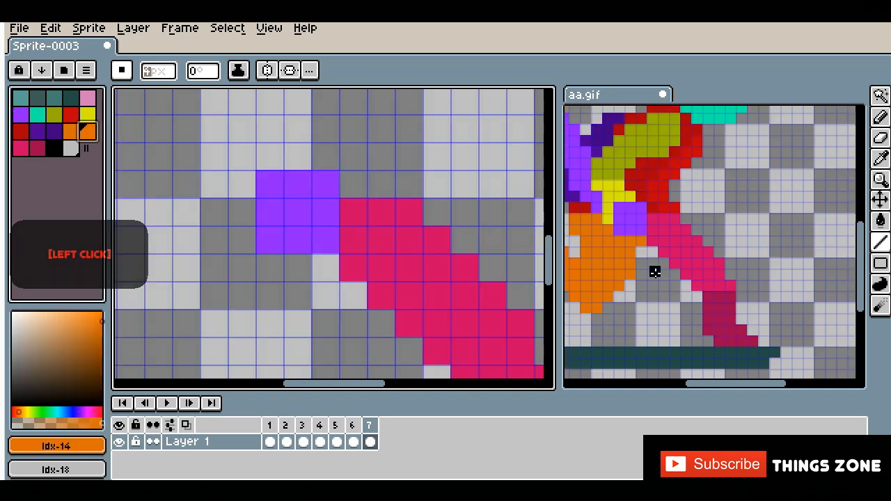
{"action": "left_click_drag", "start_coordinate": [174, 268], "coordinate": [248, 268]}
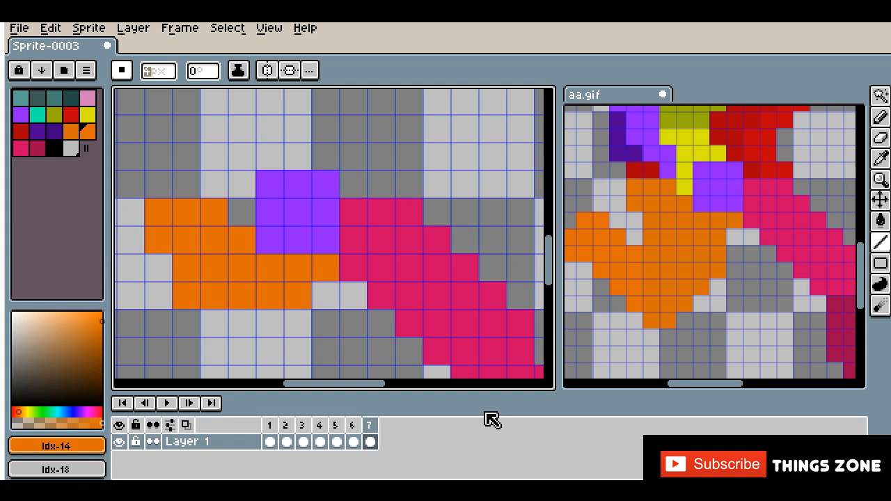
{"action": "scroll", "coordinate": [329, 271], "scroll_direction": "down", "scroll_amount": 2}
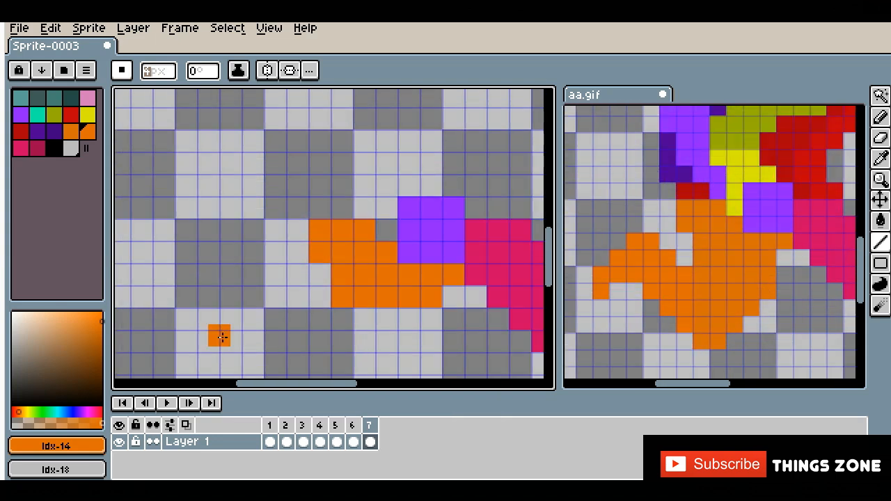
{"action": "left_click_drag", "start_coordinate": [209, 321], "coordinate": [432, 320]}
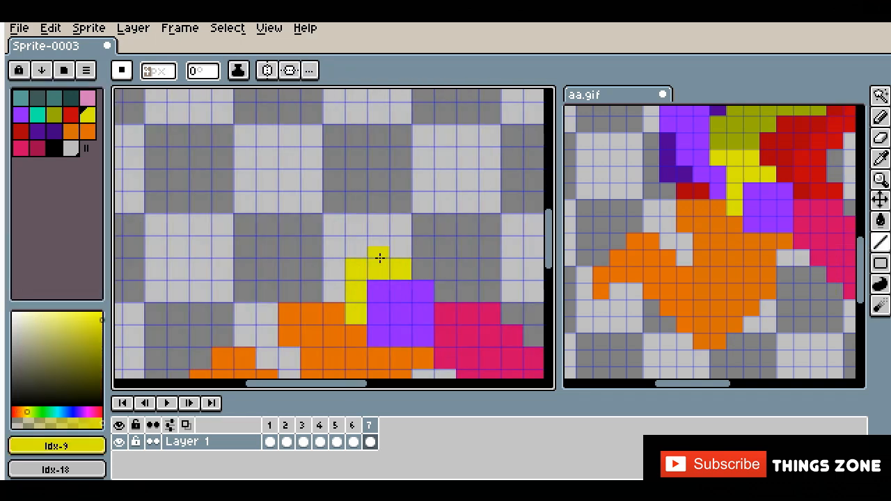
Complete the yellow waist above the hip and add two dark red cells on top of the orange leg in frame 7
{"action": "left_click_drag", "start_coordinate": [357, 247], "coordinate": [378, 247]}
{"action": "left_click_drag", "start_coordinate": [290, 291], "coordinate": [311, 291]}
Draw the light purple cells stepping back from the yellow waist and the dark purple edge behind them in frame 7
{"action": "left_click", "coordinate": [21, 115]}
{"action": "left_click_drag", "start_coordinate": [334, 291], "coordinate": [334, 269]}
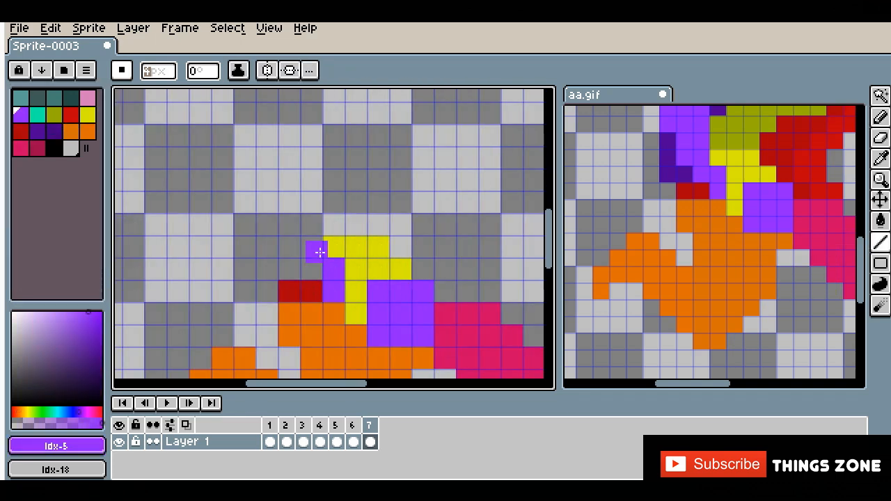
{"action": "left_click", "coordinate": [55, 131]}
{"action": "left_click", "coordinate": [289, 269]}
{"action": "left_click_drag", "start_coordinate": [267, 224], "coordinate": [268, 269]}
Draw the raised light purple rear arm in three staggered columns and the dark purple patch in front of it in frame 7
{"action": "left_click", "coordinate": [21, 115]}
{"action": "left_click_drag", "start_coordinate": [268, 113], "coordinate": [266, 182]}
{"action": "left_click_drag", "start_coordinate": [290, 135], "coordinate": [290, 247]}
{"action": "left_click_drag", "start_coordinate": [312, 179], "coordinate": [312, 260]}
{"action": "left_click", "coordinate": [37, 130]}
{"action": "mouse_move", "coordinate": [286, 151]}
{"action": "left_mouse_down"}
{"action": "mouse_move", "coordinate": [312, 177]}
{"action": "mouse_move", "coordinate": [341, 124]}
{"action": "left_mouse_up"}
Draw the olive torso in stepped rows rising forward from the yellow waist in frame 7
{"action": "left_click", "coordinate": [55, 131]}
{"action": "left_click", "coordinate": [54, 118]}
{"action": "left_click_drag", "start_coordinate": [369, 236], "coordinate": [315, 237]}
{"action": "mouse_move", "coordinate": [341, 179]}
{"action": "left_mouse_down"}
{"action": "mouse_move", "coordinate": [480, 179]}
{"action": "mouse_move", "coordinate": [482, 171]}
{"action": "left_mouse_up"}
{"action": "scroll", "coordinate": [418, 188], "scroll_direction": "down", "scroll_amount": 1}
{"action": "scroll", "coordinate": [445, 160], "scroll_direction": "up", "scroll_amount": 1}
{"action": "key", "text": "ctrl+z"}
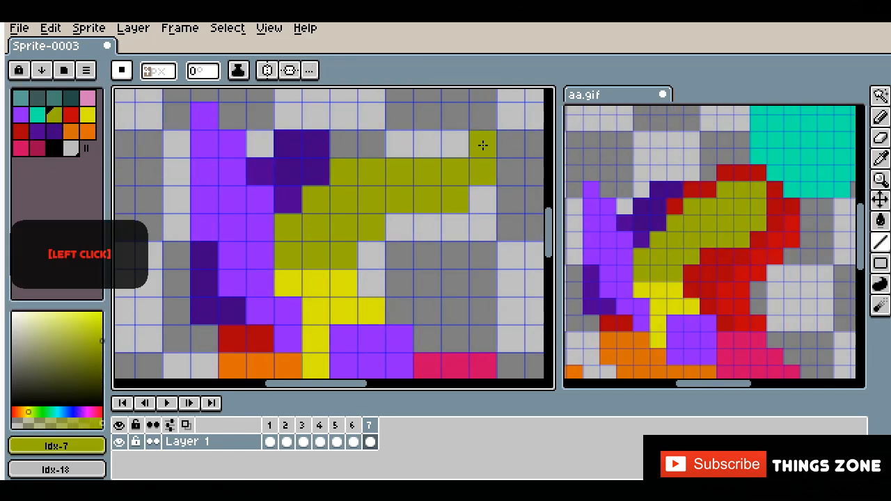
Draw the dark red area over and in front of the olive torso, with bright red cells along its front edge, in frame 7
{"action": "left_click", "coordinate": [21, 130]}
{"action": "left_click", "coordinate": [349, 146]}
{"action": "left_click_drag", "start_coordinate": [316, 115], "coordinate": [343, 116]}
{"action": "left_click", "coordinate": [21, 130]}
{"action": "scroll", "coordinate": [348, 181], "scroll_direction": "down", "scroll_amount": 1}
{"action": "mouse_move", "coordinate": [307, 186]}
{"action": "left_mouse_down"}
{"action": "mouse_move", "coordinate": [354, 188]}
{"action": "mouse_move", "coordinate": [373, 251]}
{"action": "mouse_move", "coordinate": [268, 322]}
{"action": "left_mouse_up"}
{"action": "scroll", "coordinate": [356, 280], "scroll_direction": "up", "scroll_amount": 1}
{"action": "left_click", "coordinate": [71, 114]}
{"action": "scroll", "coordinate": [435, 330], "scroll_direction": "up", "scroll_amount": 1}
{"action": "mouse_move", "coordinate": [420, 322]}
{"action": "left_mouse_down"}
{"action": "mouse_move", "coordinate": [374, 294]}
{"action": "mouse_move", "coordinate": [425, 239]}
{"action": "mouse_move", "coordinate": [431, 250]}
{"action": "left_mouse_up"}
Draw the round teal head against the front of the dark red shoulder in frame 7
{"action": "scroll", "coordinate": [402, 315], "scroll_direction": "down", "scroll_amount": 2}
{"action": "left_click", "coordinate": [37, 115]}
{"action": "scroll", "coordinate": [517, 157], "scroll_direction": "up", "scroll_amount": 3}
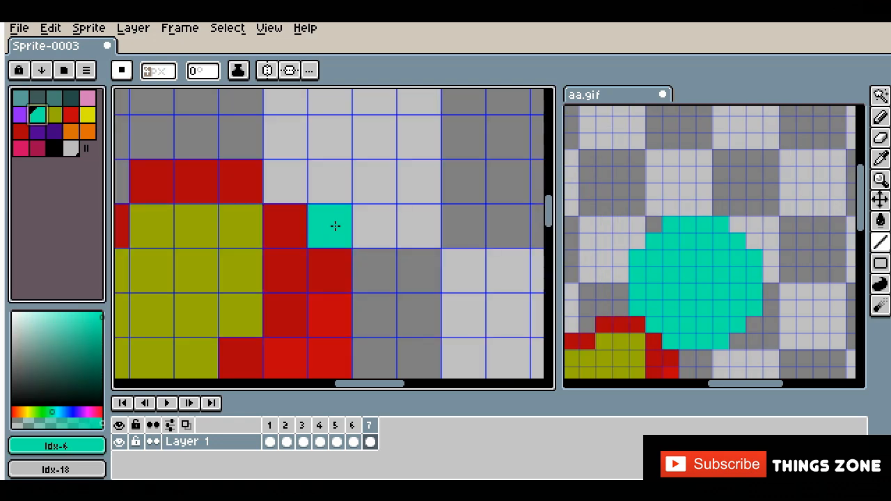
{"action": "left_click_drag", "start_coordinate": [335, 226], "coordinate": [468, 227]}
{"action": "scroll", "coordinate": [406, 306], "scroll_direction": "down", "scroll_amount": 1}
{"action": "left_click_drag", "start_coordinate": [470, 230], "coordinate": [332, 230]}
{"action": "left_click_drag", "start_coordinate": [303, 204], "coordinate": [503, 206]}
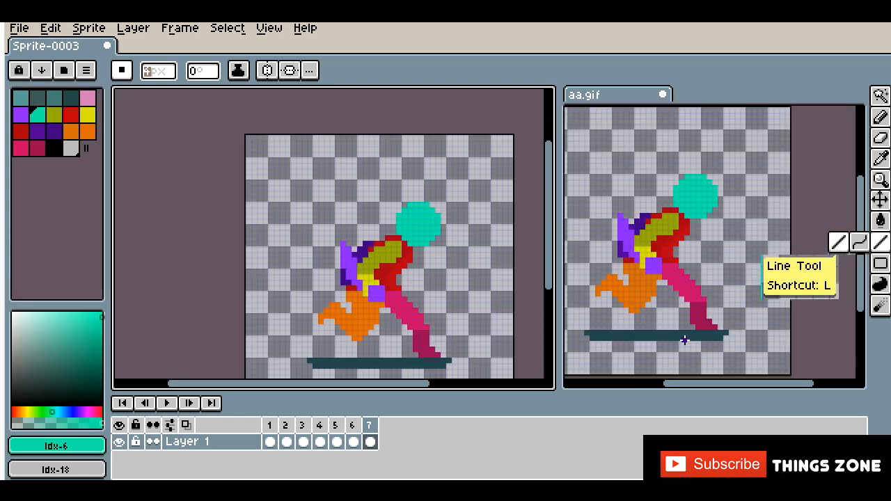
Add frame 8 and draw the two-row dark teal ground shadow in it with the Line tool
{"action": "key", "text": "alt+n"}
{"action": "left_click", "coordinate": [880, 243]}
{"action": "scroll", "coordinate": [316, 220], "scroll_direction": "up", "scroll_amount": 2}
{"action": "scroll", "coordinate": [457, 248], "scroll_direction": "up", "scroll_amount": 4}
{"action": "mouse_move", "coordinate": [496, 248]}
{"action": "left_mouse_down"}
{"action": "mouse_move", "coordinate": [269, 249]}
{"action": "mouse_move", "coordinate": [469, 271]}
{"action": "left_mouse_up"}
{"action": "scroll", "coordinate": [367, 270], "scroll_direction": "down", "scroll_amount": 4}
{"action": "scroll", "coordinate": [428, 265], "scroll_direction": "up", "scroll_amount": 5}
Draw the crimson lower leg and foot standing on the front end of the shadow in frame 8
{"action": "scroll", "coordinate": [649, 283], "scroll_direction": "up", "scroll_amount": 6}
{"action": "left_click", "coordinate": [37, 148]}
{"action": "left_click_drag", "start_coordinate": [363, 224], "coordinate": [432, 239]}
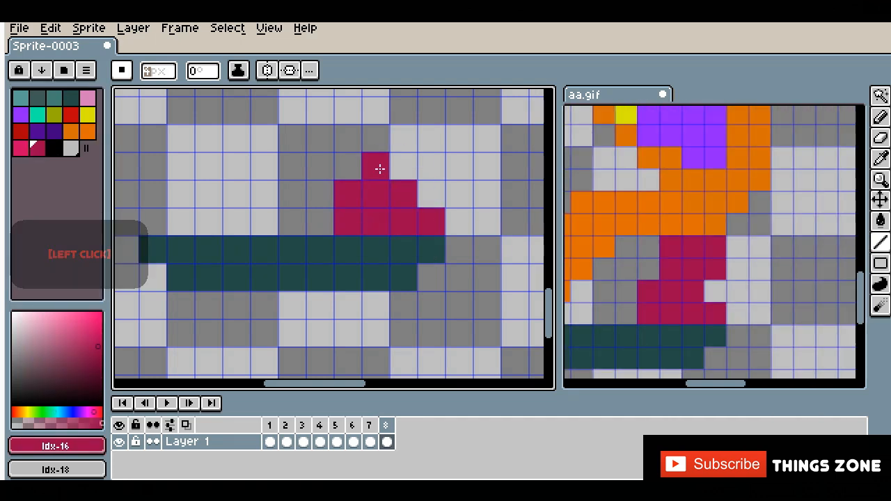
{"action": "left_click_drag", "start_coordinate": [377, 165], "coordinate": [431, 165]}
{"action": "left_click_drag", "start_coordinate": [431, 139], "coordinate": [376, 138]}
Draw the orange bent leg above the crimson leg, including the diagonal orange edge rising backward to the waist, in frame 8
{"action": "scroll", "coordinate": [418, 209], "scroll_direction": "down", "scroll_amount": 1}
{"action": "left_click", "coordinate": [87, 132]}
{"action": "scroll", "coordinate": [800, 243], "scroll_direction": "down", "scroll_amount": 1}
{"action": "mouse_move", "coordinate": [471, 212]}
{"action": "left_mouse_down"}
{"action": "mouse_move", "coordinate": [317, 213]}
{"action": "mouse_move", "coordinate": [494, 191]}
{"action": "mouse_move", "coordinate": [362, 184]}
{"action": "mouse_move", "coordinate": [405, 145]}
{"action": "left_mouse_up"}
{"action": "scroll", "coordinate": [355, 207], "scroll_direction": "down", "scroll_amount": 2}
{"action": "scroll", "coordinate": [410, 191], "scroll_direction": "up", "scroll_amount": 3}
{"action": "scroll", "coordinate": [360, 202], "scroll_direction": "down", "scroll_amount": 2}
{"action": "scroll", "coordinate": [389, 174], "scroll_direction": "up", "scroll_amount": 3}
{"action": "scroll", "coordinate": [417, 174], "scroll_direction": "down", "scroll_amount": 1}
{"action": "scroll", "coordinate": [632, 222], "scroll_direction": "down", "scroll_amount": 4}
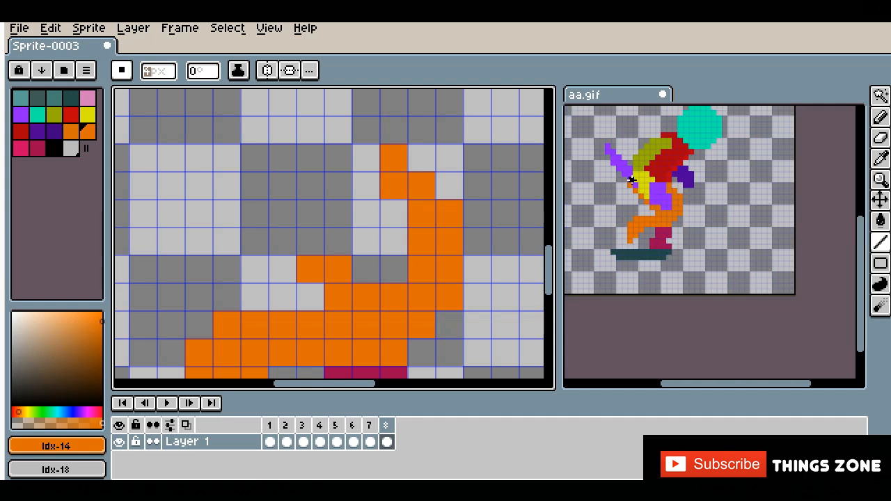
{"action": "scroll", "coordinate": [634, 186], "scroll_direction": "up", "scroll_amount": 4}
{"action": "left_click_drag", "start_coordinate": [283, 241], "coordinate": [199, 158]}
Draw the light purple hip block inside the curve of the orange leg in frame 8
{"action": "left_click", "coordinate": [21, 115]}
{"action": "left_click_drag", "start_coordinate": [311, 158], "coordinate": [366, 158]}
{"action": "left_click_drag", "start_coordinate": [310, 186], "coordinate": [366, 186]}
{"action": "left_click_drag", "start_coordinate": [312, 215], "coordinate": [394, 213]}
{"action": "left_click_drag", "start_coordinate": [394, 242], "coordinate": [310, 242]}
{"action": "left_click_drag", "start_coordinate": [366, 270], "coordinate": [394, 269]}
Draw the light purple rear arm slanting up and backward from the orange diagonal edge in frame 8
{"action": "key", "text": "b"}
{"action": "left_click", "coordinate": [227, 158]}
{"action": "scroll", "coordinate": [680, 241], "scroll_direction": "down", "scroll_amount": 3}
{"action": "mouse_move", "coordinate": [264, 229]}
{"action": "left_mouse_down"}
{"action": "mouse_move", "coordinate": [263, 185]}
{"action": "mouse_move", "coordinate": [240, 179]}
{"action": "left_mouse_up"}
Outline the yellow waist between the rear arm and the hip block in frame 8 and fill it with yellow
{"action": "left_click", "coordinate": [88, 117]}
{"action": "mouse_move", "coordinate": [352, 228]}
{"action": "left_mouse_down"}
{"action": "mouse_move", "coordinate": [285, 229]}
{"action": "mouse_move", "coordinate": [329, 206]}
{"action": "mouse_move", "coordinate": [285, 183]}
{"action": "left_mouse_up"}
{"action": "left_click", "coordinate": [880, 221]}
{"action": "left_click", "coordinate": [318, 261]}
Draw the olive back of the torso in stepped rows above the yellow waist with the Line tool in frame 8
{"action": "left_click", "coordinate": [55, 115]}
{"action": "left_click", "coordinate": [880, 245]}
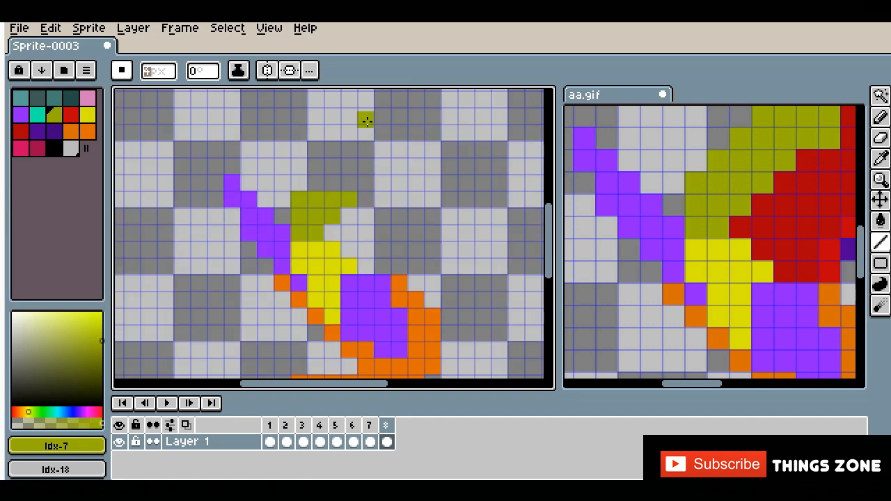
{"action": "scroll", "coordinate": [837, 281], "scroll_direction": "up", "scroll_amount": 1}
{"action": "left_click_drag", "start_coordinate": [398, 149], "coordinate": [349, 149]}
Draw the lower dark red torso rows stepping forward above the hip block in frame 8
{"action": "left_click", "coordinate": [21, 131]}
{"action": "scroll", "coordinate": [364, 264], "scroll_direction": "up", "scroll_amount": 3}
{"action": "left_click_drag", "start_coordinate": [365, 267], "coordinate": [401, 267]}
{"action": "left_click_drag", "start_coordinate": [393, 234], "coordinate": [334, 234]}
{"action": "left_click_drag", "start_coordinate": [434, 200], "coordinate": [301, 201]}
{"action": "left_click_drag", "start_coordinate": [469, 171], "coordinate": [334, 167]}
Complete the dark red shoulder rows in front of the olive back and the dark red cap above it in frame 8
{"action": "scroll", "coordinate": [340, 203], "scroll_direction": "down", "scroll_amount": 1}
{"action": "left_click", "coordinate": [340, 202]}
{"action": "left_click_drag", "start_coordinate": [478, 173], "coordinate": [367, 172]}
{"action": "left_click_drag", "start_coordinate": [422, 145], "coordinate": [477, 151]}
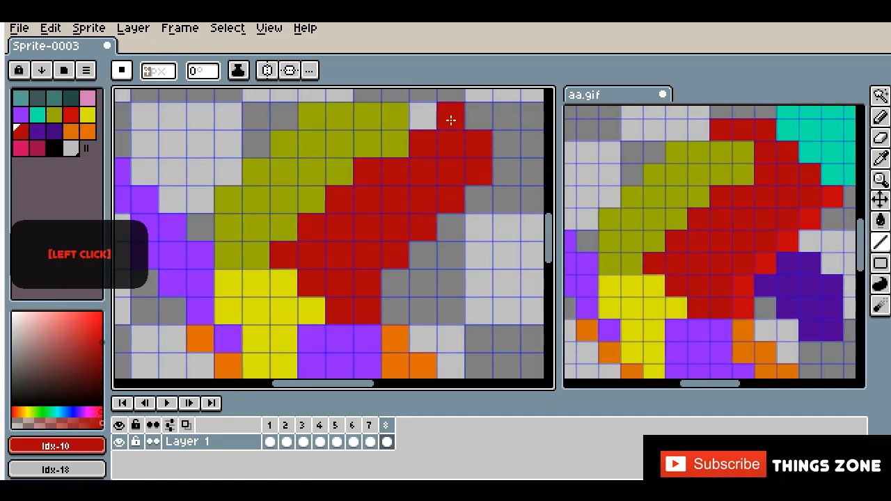
{"action": "left_click_drag", "start_coordinate": [451, 117], "coordinate": [423, 117]}
{"action": "left_click_drag", "start_coordinate": [376, 166], "coordinate": [436, 166]}
Add bright red cells along the torso's front edge and draw the dark purple front arm in frame 8
{"action": "left_click", "coordinate": [71, 115]}
{"action": "mouse_move", "coordinate": [513, 249]}
{"action": "left_mouse_down"}
{"action": "mouse_move", "coordinate": [467, 308]}
{"action": "mouse_move", "coordinate": [431, 333]}
{"action": "left_mouse_up"}
{"action": "mouse_move", "coordinate": [349, 226]}
{"action": "left_mouse_down"}
{"action": "mouse_move", "coordinate": [349, 254]}
{"action": "mouse_move", "coordinate": [414, 228]}
{"action": "mouse_move", "coordinate": [451, 259]}
{"action": "left_mouse_up"}
{"action": "left_click", "coordinate": [37, 132]}
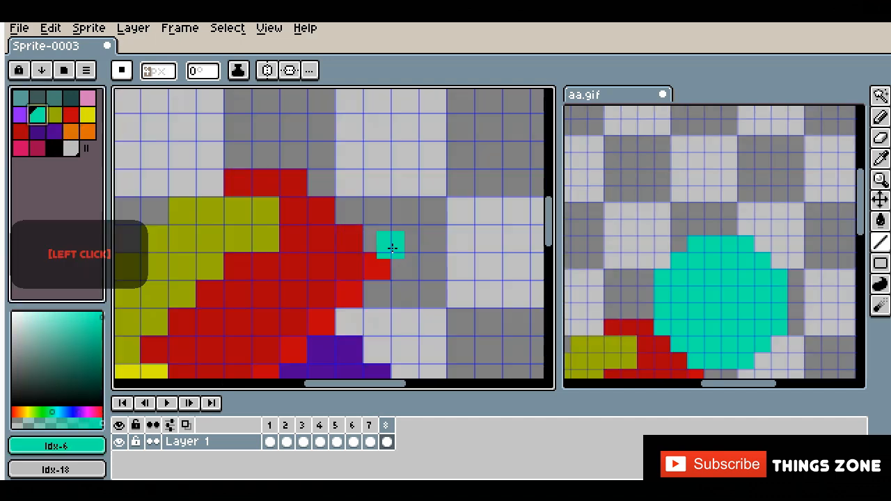
Draw the lower rows and both side columns of the teal head against the shoulder in frame 8
{"action": "left_click_drag", "start_coordinate": [392, 244], "coordinate": [474, 237]}
{"action": "left_click", "coordinate": [410, 206]}
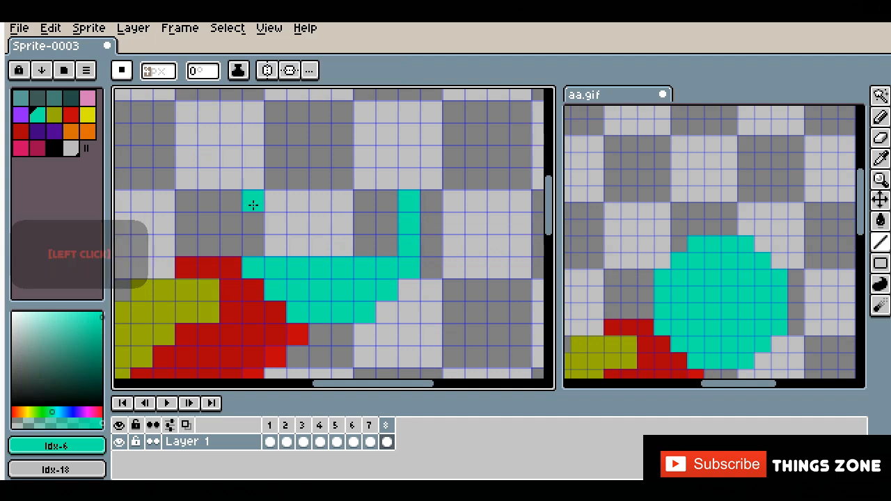
{"action": "left_click_drag", "start_coordinate": [254, 205], "coordinate": [253, 247]}
{"action": "key", "text": "ctrl+z"}
{"action": "key", "text": "ctrl+z"}
{"action": "key", "text": "ctrl+y"}
{"action": "key", "text": "ctrl+y"}
Close the teal head outline with two stepped top rows and fill its interior with teal in frame 8
{"action": "left_click_drag", "start_coordinate": [277, 182], "coordinate": [350, 183]}
{"action": "left_click", "coordinate": [303, 153]}
{"action": "key", "text": "ctrl+z"}
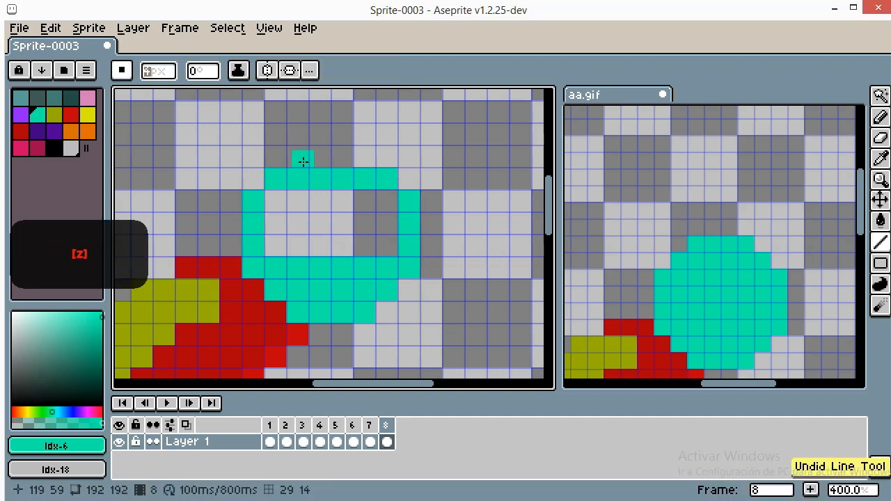
{"action": "left_click_drag", "start_coordinate": [298, 158], "coordinate": [362, 161]}
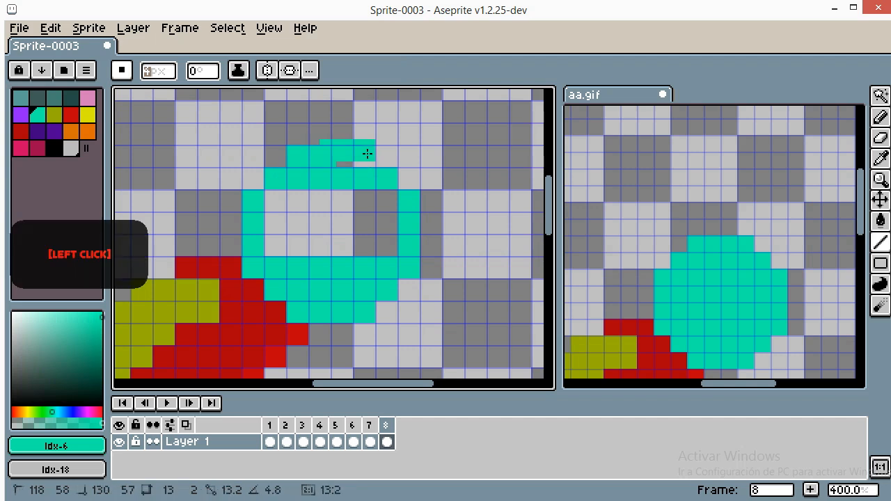
{"action": "left_click", "coordinate": [880, 221]}
{"action": "left_click", "coordinate": [380, 216]}
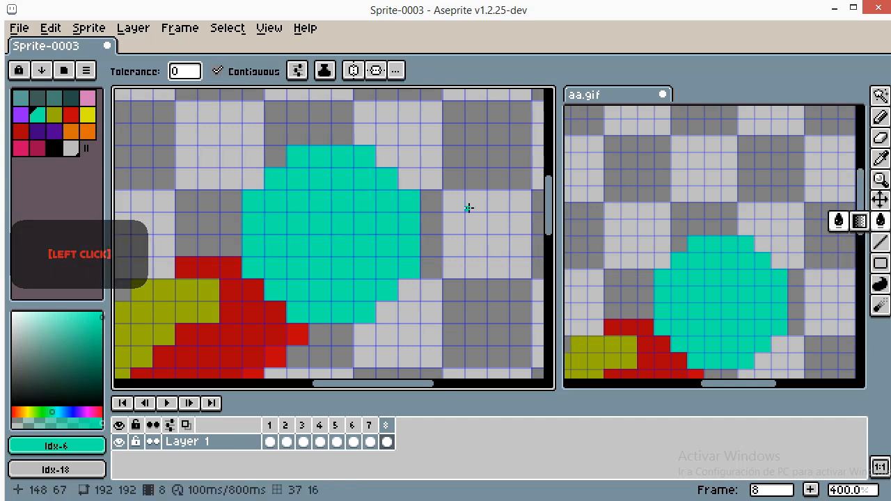
Set a constant frame rate of 80 ms for the animation
{"action": "scroll", "coordinate": [463, 207], "scroll_direction": "down", "scroll_amount": 3}
{"action": "scroll", "coordinate": [387, 225], "scroll_direction": "down", "scroll_amount": 1}
{"action": "scroll", "coordinate": [404, 233], "scroll_direction": "up", "scroll_amount": 1}
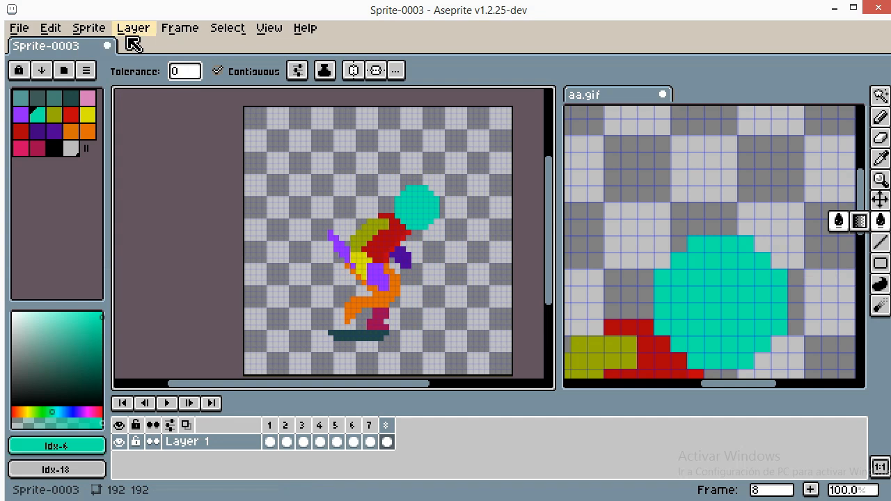
{"action": "left_click", "coordinate": [160, 31]}
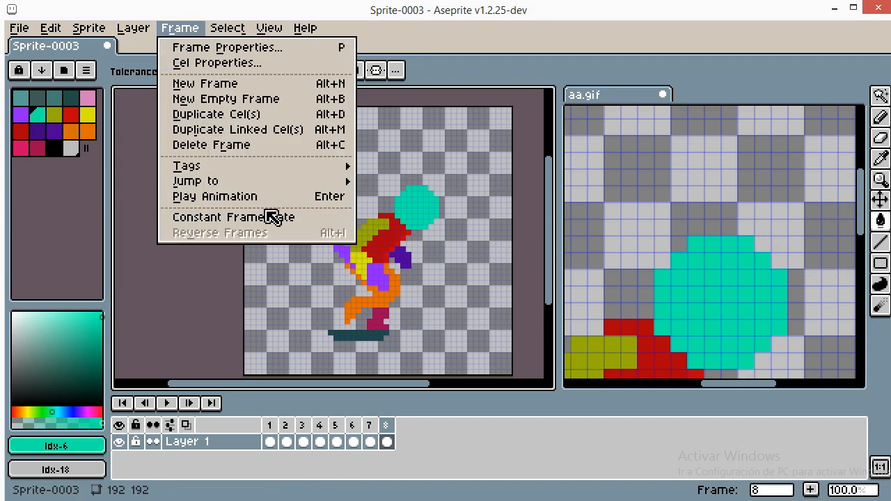
{"action": "left_click", "coordinate": [236, 221]}
{"action": "type", "text": "80"}
{"action": "left_click", "coordinate": [441, 294]}
Close the aa.gif reference and open the animation preview of Sprite-0003
{"action": "left_click", "coordinate": [663, 95]}
{"action": "left_click", "coordinate": [376, 293]}
{"action": "left_click", "coordinate": [531, 301]}
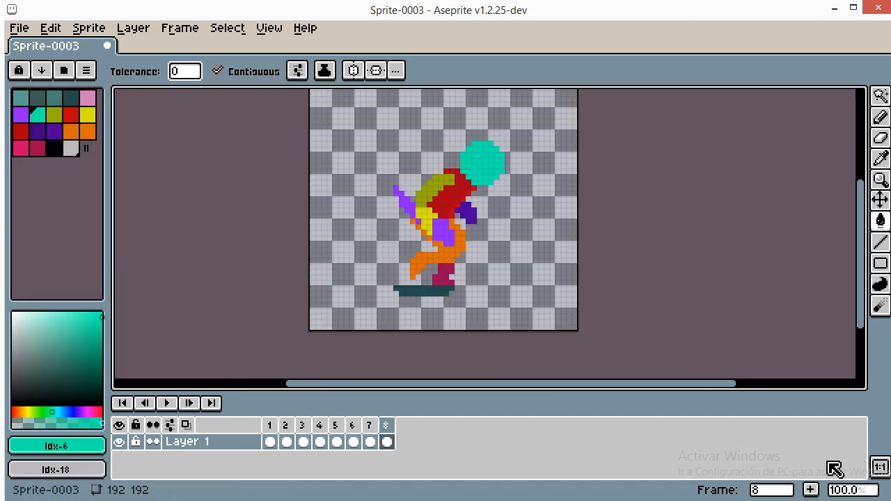
{"action": "left_click", "coordinate": [879, 467]}
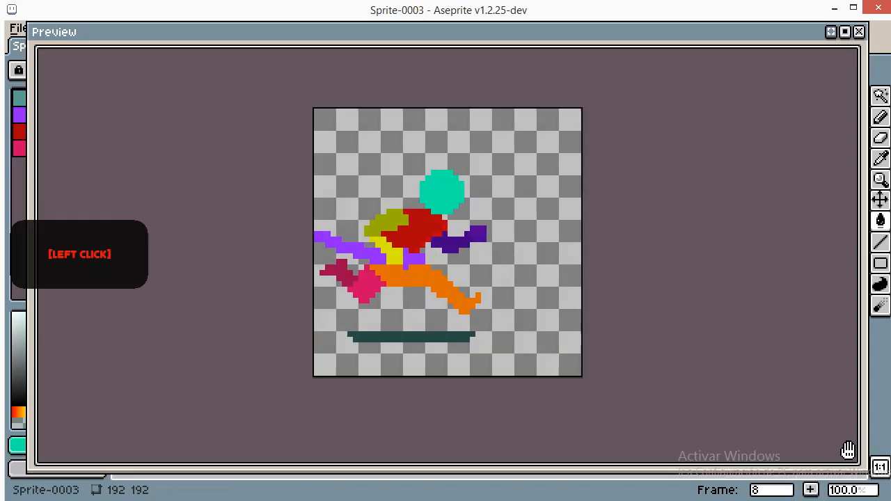